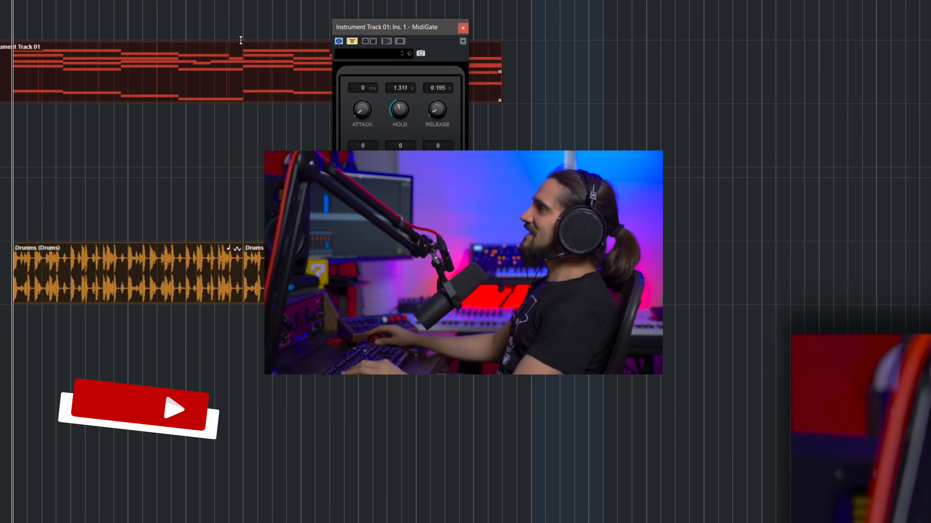
Step: Play the project with the MidiGate window moved clear of the instrument clip, and place the window below the instrument tracks
{"action": "left_click_drag", "start_coordinate": [420, 32], "coordinate": [719, 52]}
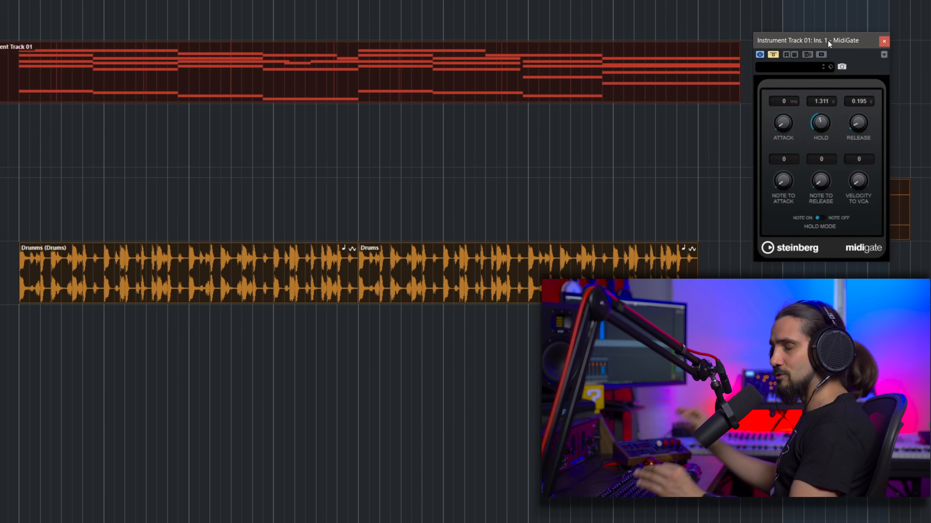
{"action": "key", "text": "space"}
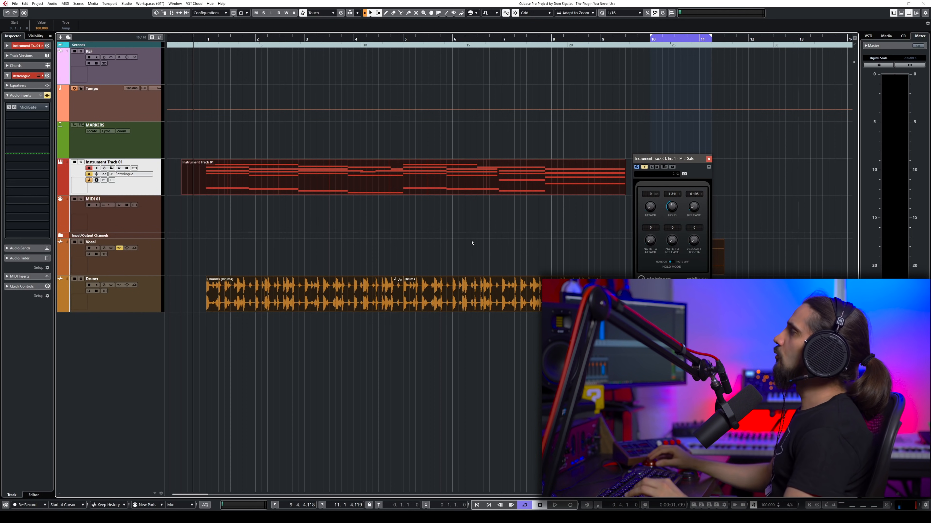
{"action": "left_click_drag", "start_coordinate": [682, 159], "coordinate": [356, 138]}
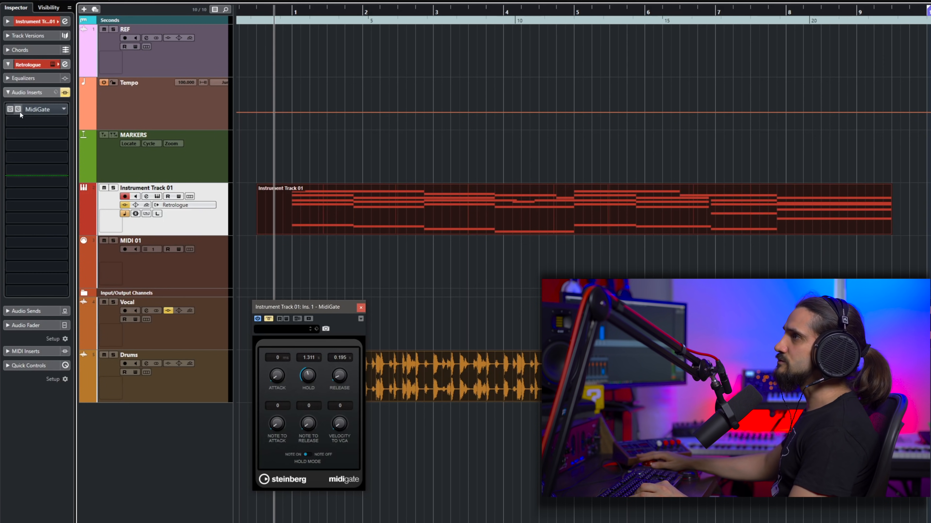
Step: Activate the bypassed MidiGate insert on Instrument Track 01 and play the project to check the gated sound
{"action": "left_click", "coordinate": [11, 110]}
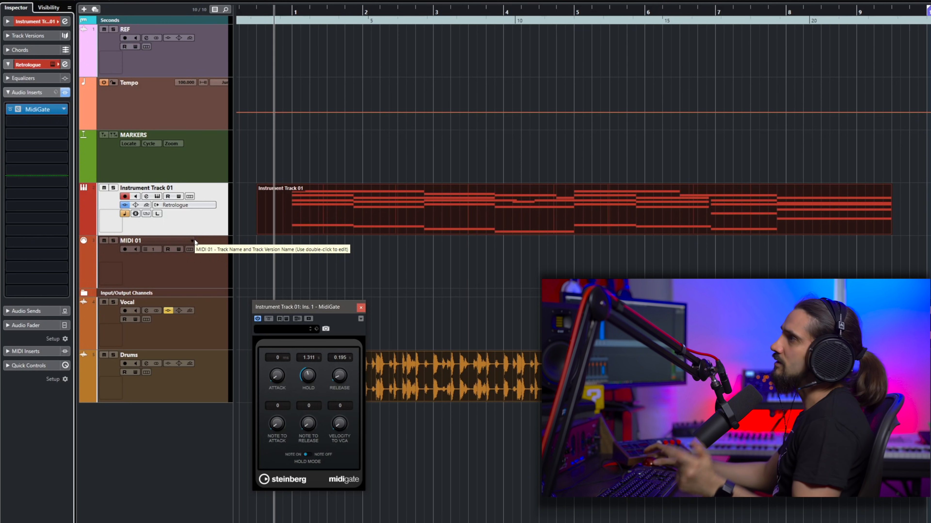
{"action": "left_click", "coordinate": [44, 112]}
{"action": "left_click", "coordinate": [43, 112]}
{"action": "mouse_move", "coordinate": [322, 311]}
{"action": "left_mouse_down"}
{"action": "mouse_move", "coordinate": [332, 297]}
{"action": "mouse_move", "coordinate": [331, 307]}
{"action": "left_mouse_up"}
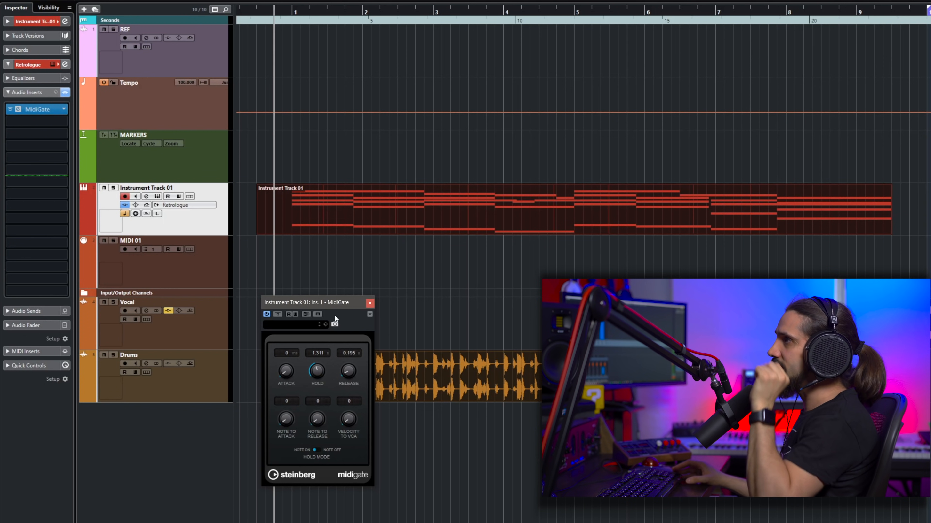
{"action": "key", "text": "space"}
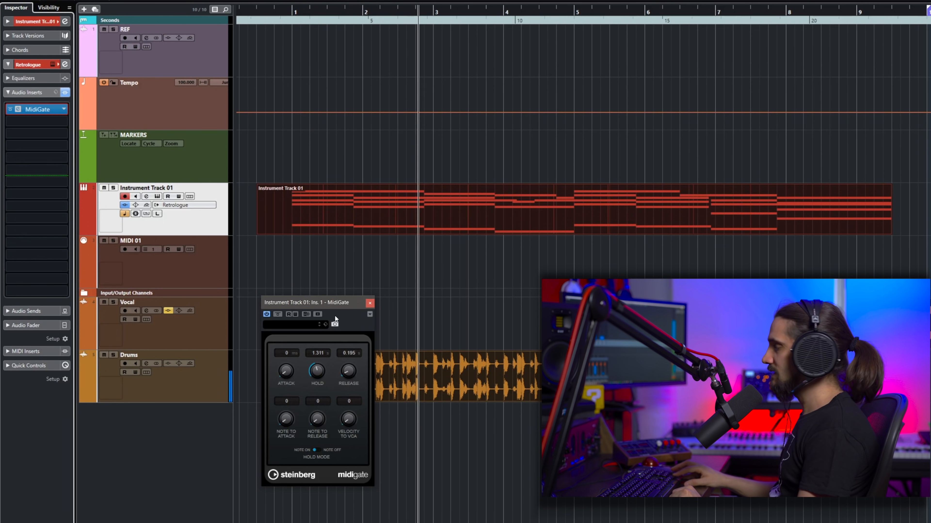
{"action": "key", "text": "space"}
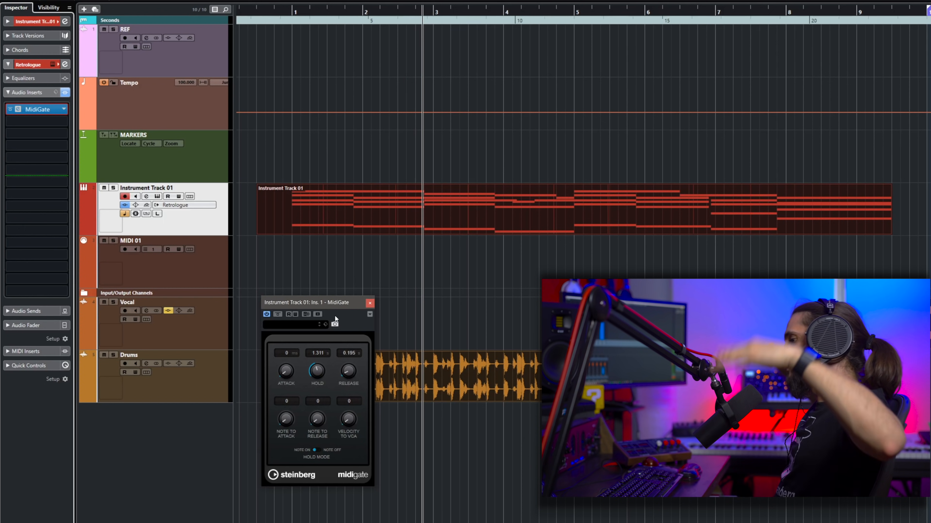
{"action": "left_click", "coordinate": [178, 277]}
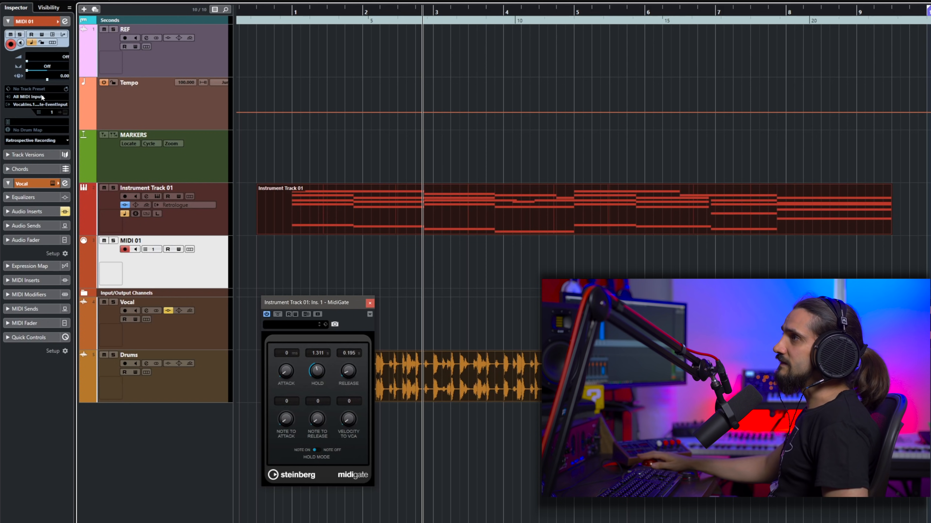
{"action": "left_click", "coordinate": [37, 105]}
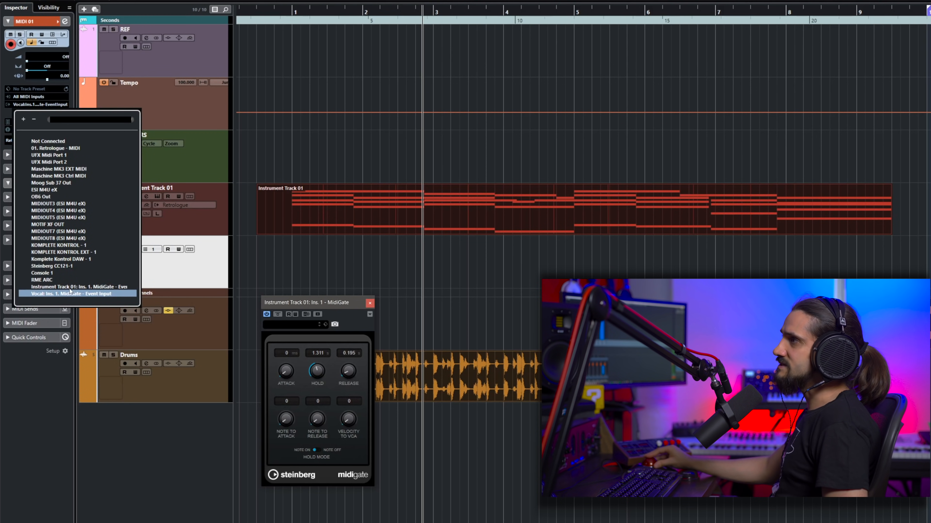
{"action": "left_click", "coordinate": [205, 223]}
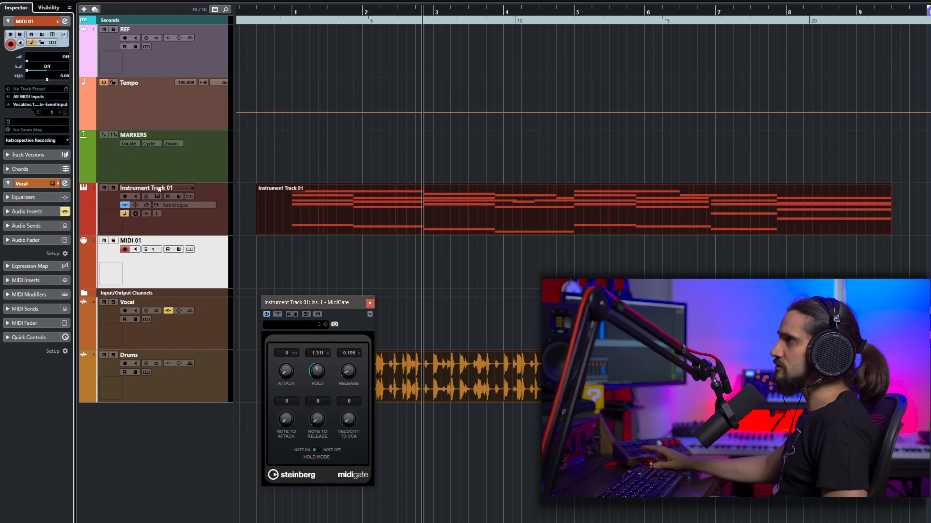
Step: Rename Instrument Track 01 as Pad
{"action": "double_click", "coordinate": [158, 187]}
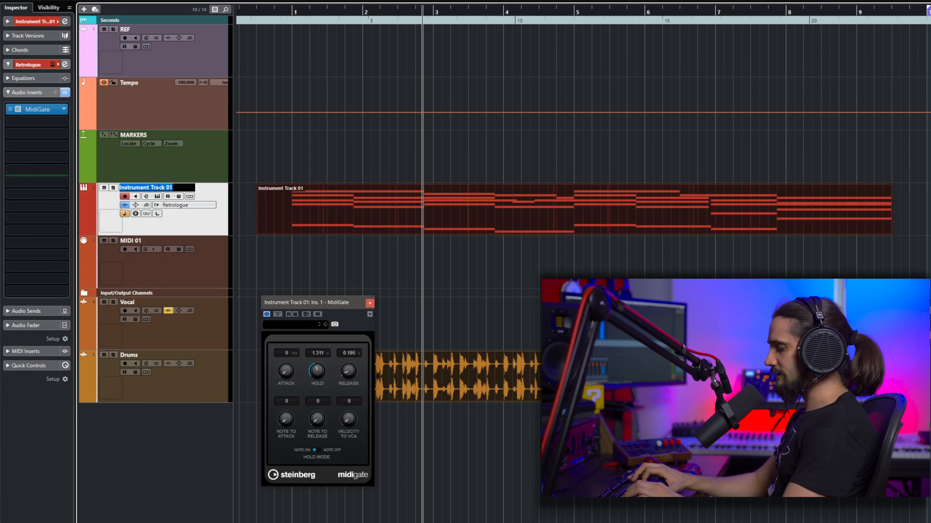
{"action": "type", "text": "Pad"}
{"action": "key", "text": "Return"}
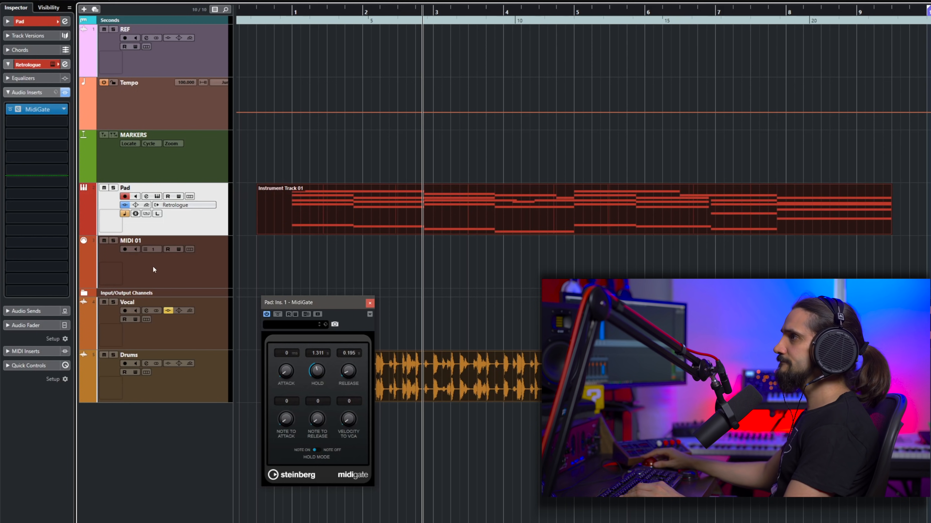
Step: Route the MIDI 01 track's output to "Pad: Ins. 1. MidiGate - Event Input"
{"action": "left_click", "coordinate": [168, 277]}
{"action": "left_click", "coordinate": [37, 104]}
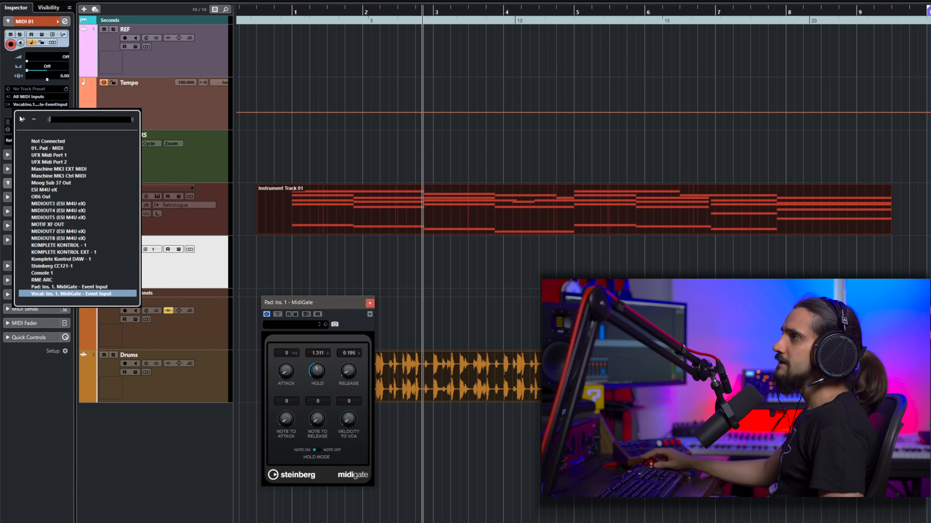
{"action": "left_click", "coordinate": [73, 288]}
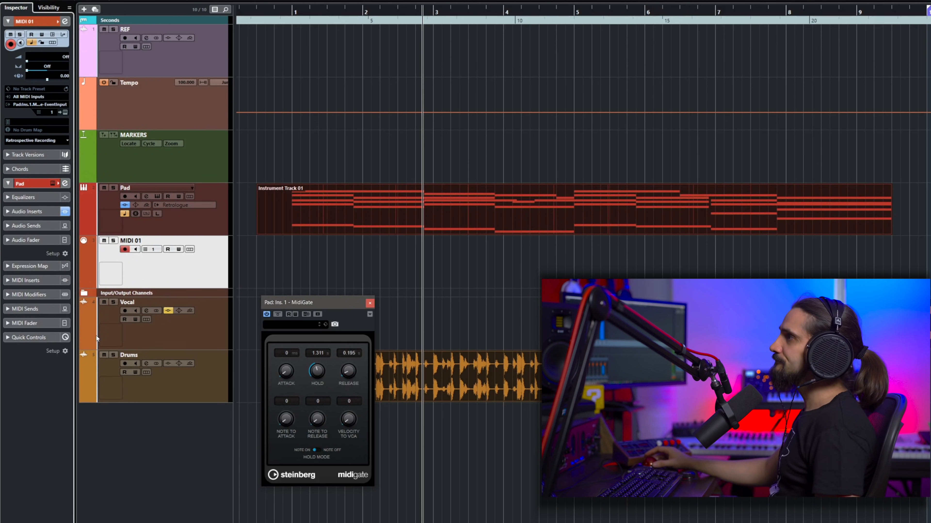
Step: Play the project while triggering the Pad's gate live through the MIDI 01 track, and stop playback
{"action": "key", "text": "space"}
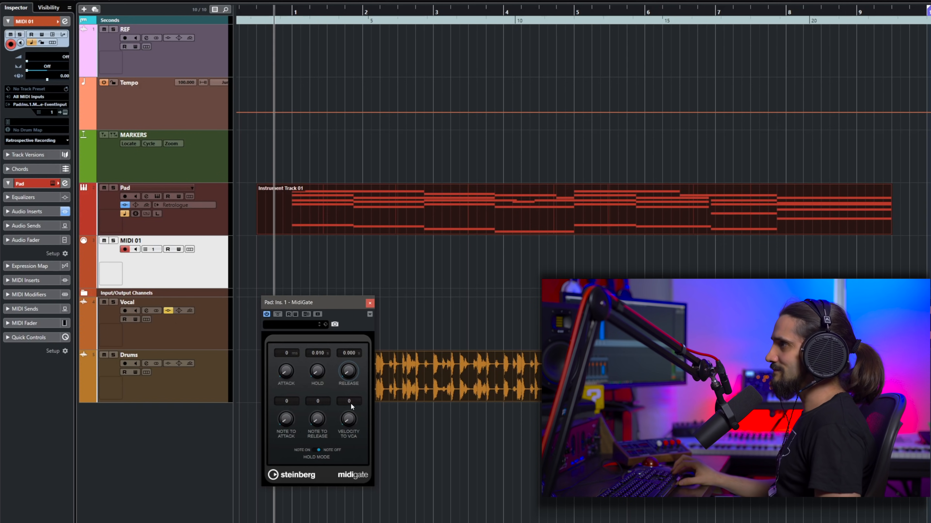
{"action": "key", "text": "space"}
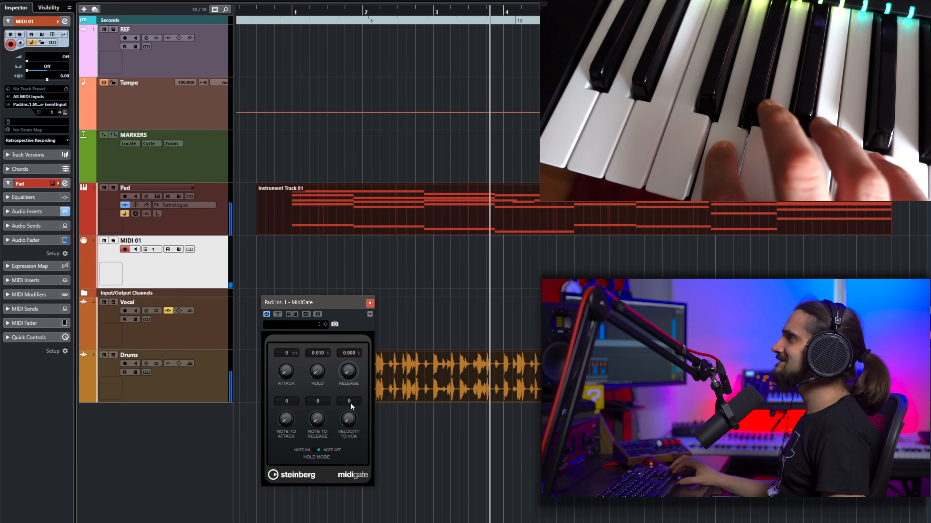
{"action": "key", "text": "space"}
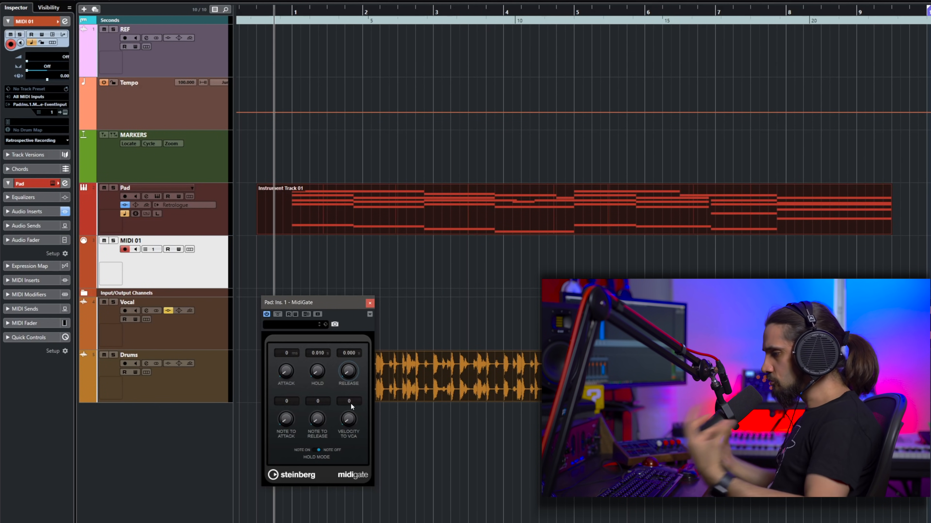
Step: Try a slower gate Attack on the Pad, going up to 350 ms while the project plays
{"action": "left_click_drag", "start_coordinate": [307, 303], "coordinate": [340, 301]}
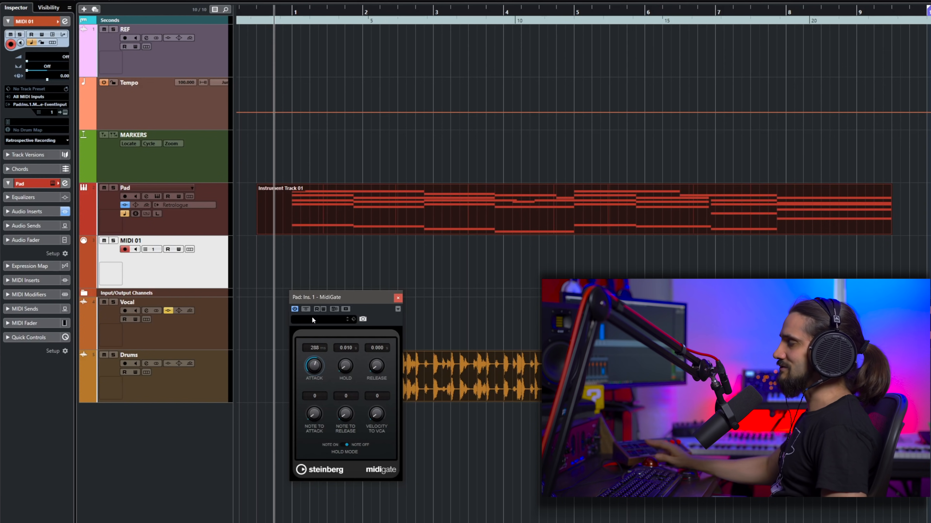
{"action": "key", "text": "space"}
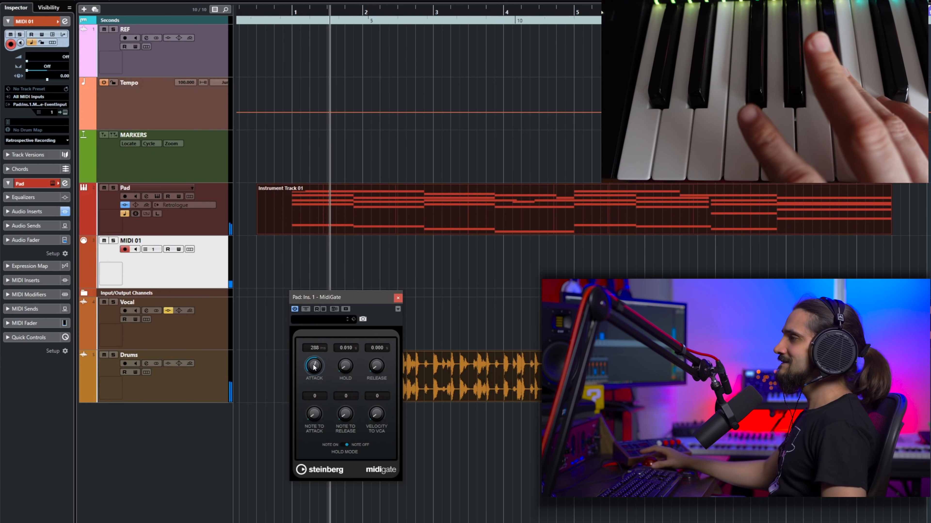
{"action": "mouse_move", "coordinate": [313, 362]}
{"action": "left_mouse_down"}
{"action": "mouse_move", "coordinate": [316, 355]}
{"action": "mouse_move", "coordinate": [315, 363]}
{"action": "left_mouse_up"}
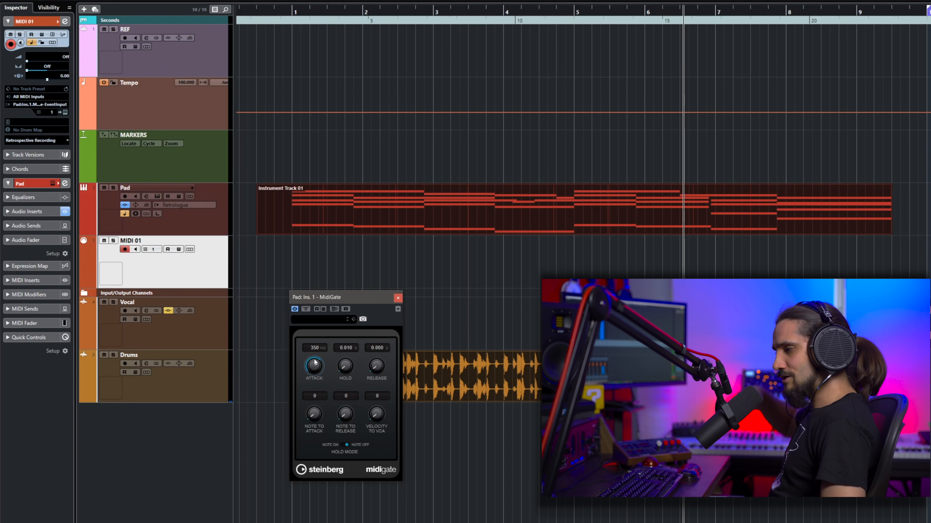
{"action": "key", "text": "KP_0"}
{"action": "key", "text": "space"}
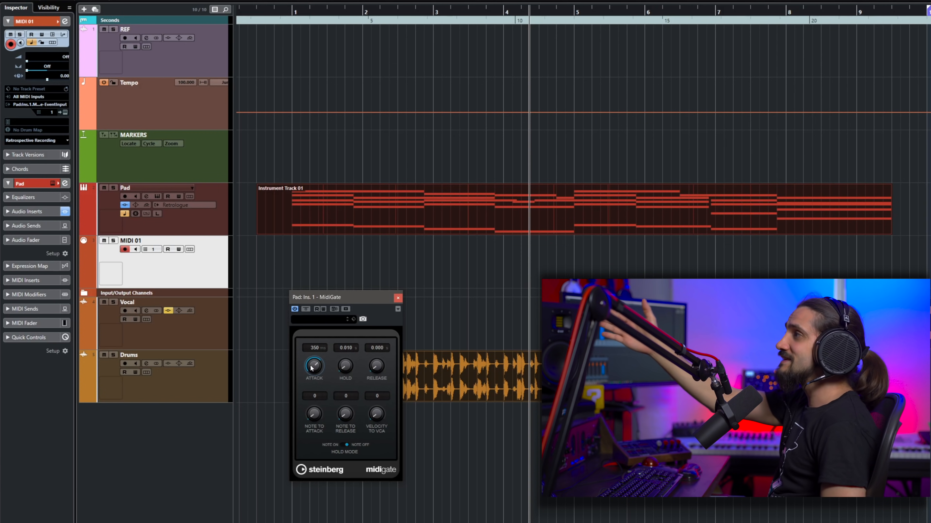
{"action": "key", "text": "KP_0"}
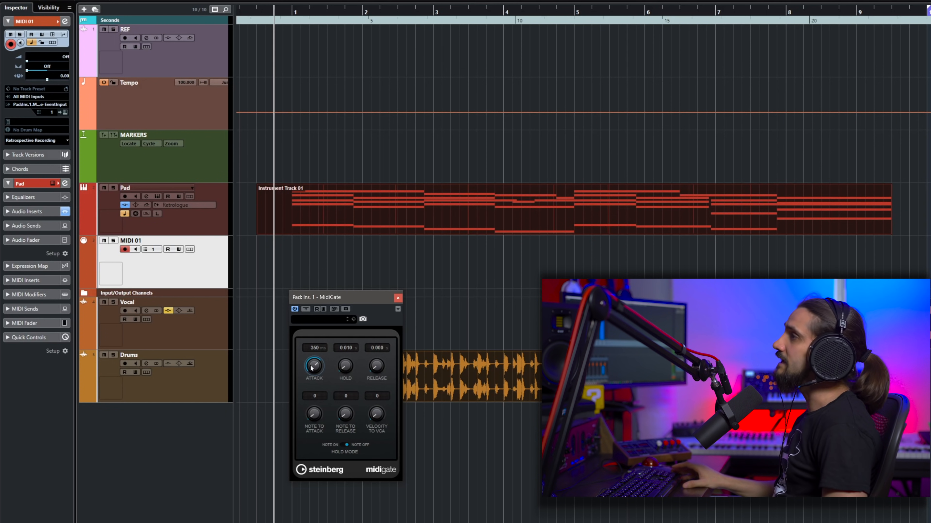
Step: Try a gate Release of about 0.420 s during playback, then return it to 0.000 s
{"action": "key", "text": "space"}
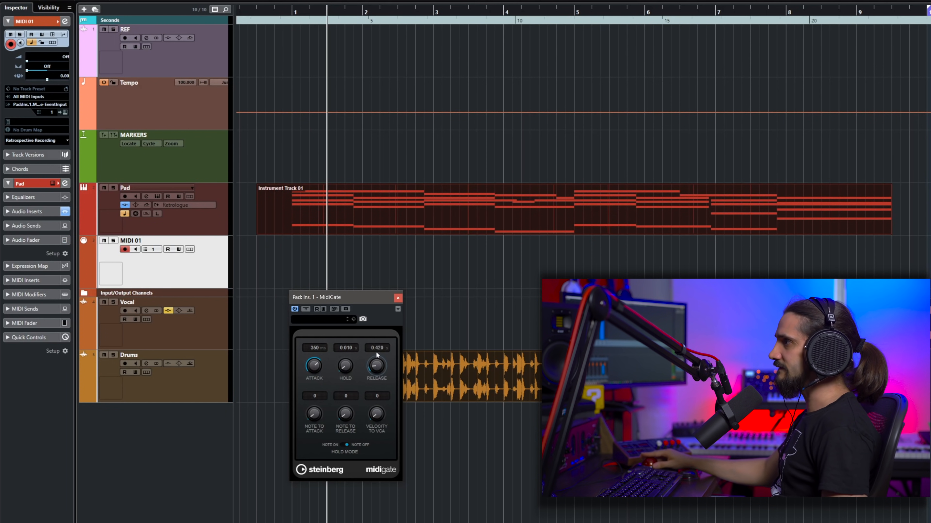
{"action": "left_click_drag", "start_coordinate": [376, 353], "coordinate": [377, 351]}
{"action": "key", "text": "space"}
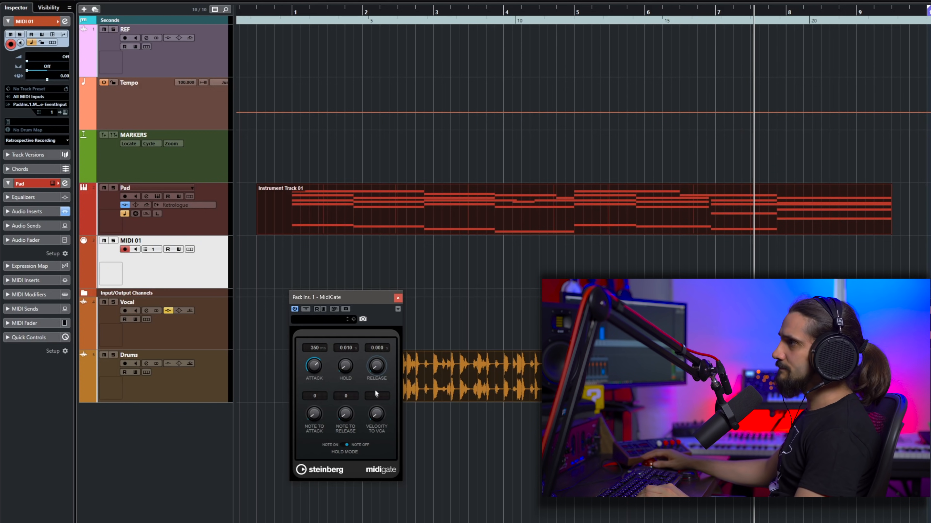
Step: Reset MidiGate's Attack to 0 ms, set Velocity to VCA to 127 and audition the velocity response
{"action": "left_click", "coordinate": [320, 367], "text": "ctrl"}
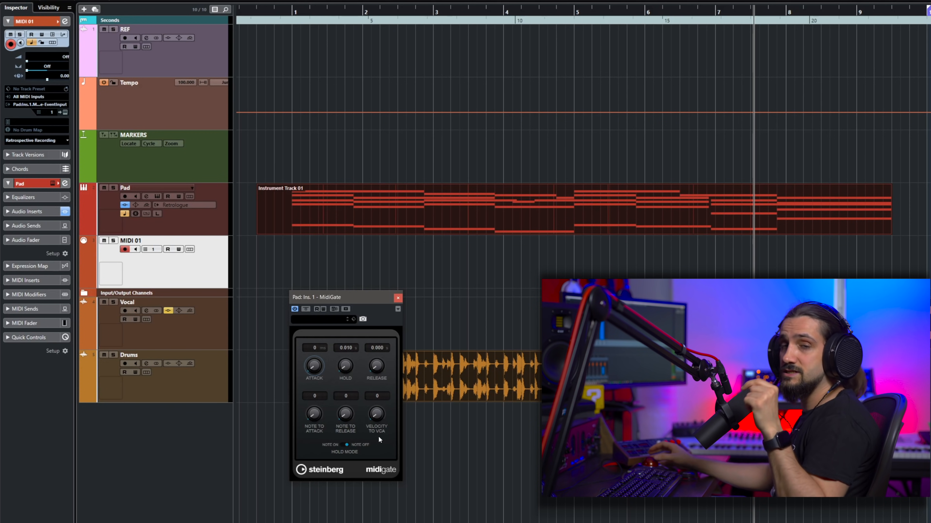
{"action": "left_click_drag", "start_coordinate": [374, 415], "coordinate": [396, 287]}
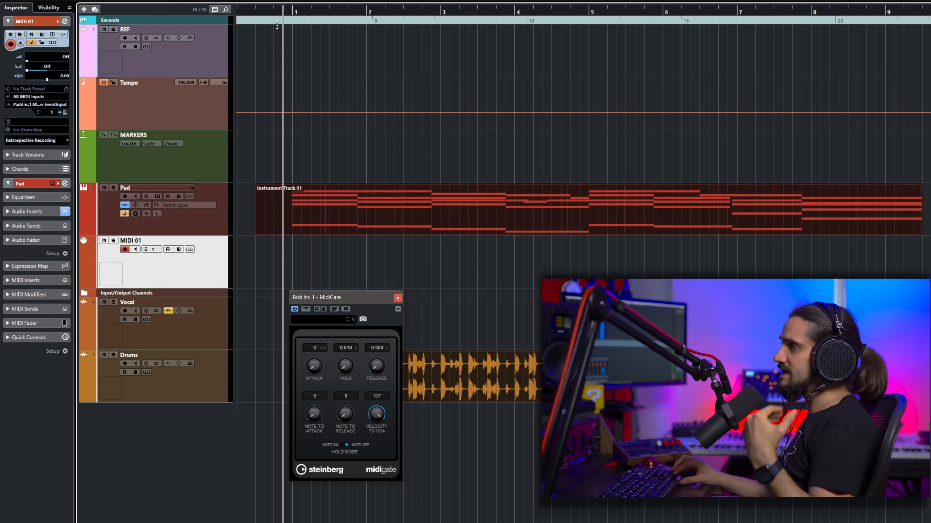
{"action": "key", "text": "KP_Subtract"}
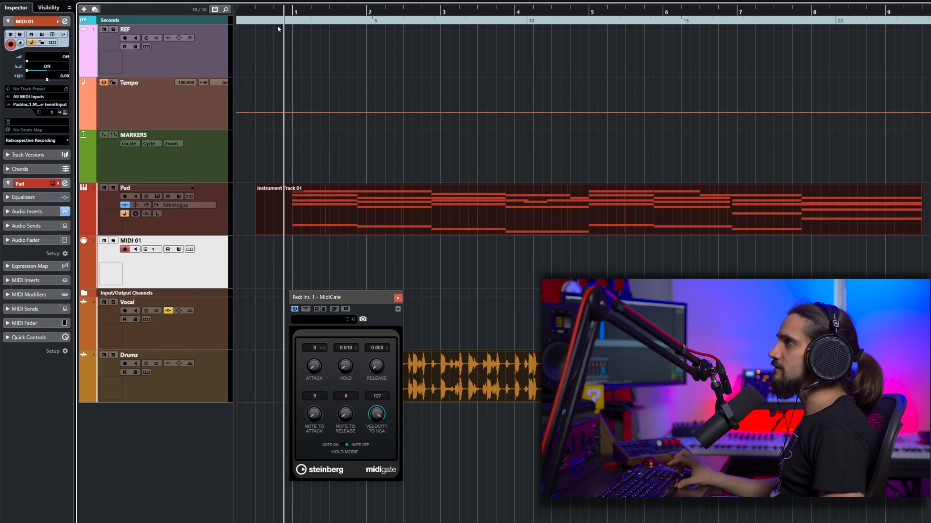
{"action": "key", "text": "space"}
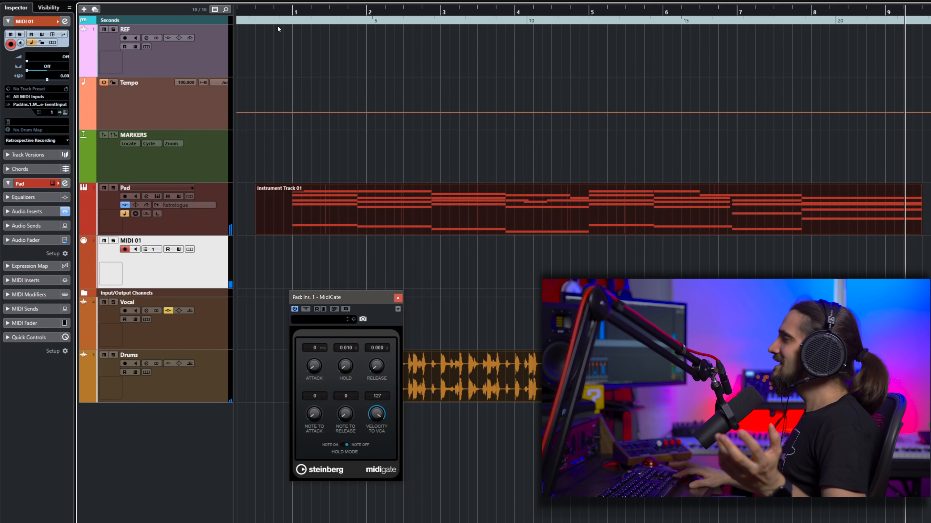
{"action": "key", "text": "space"}
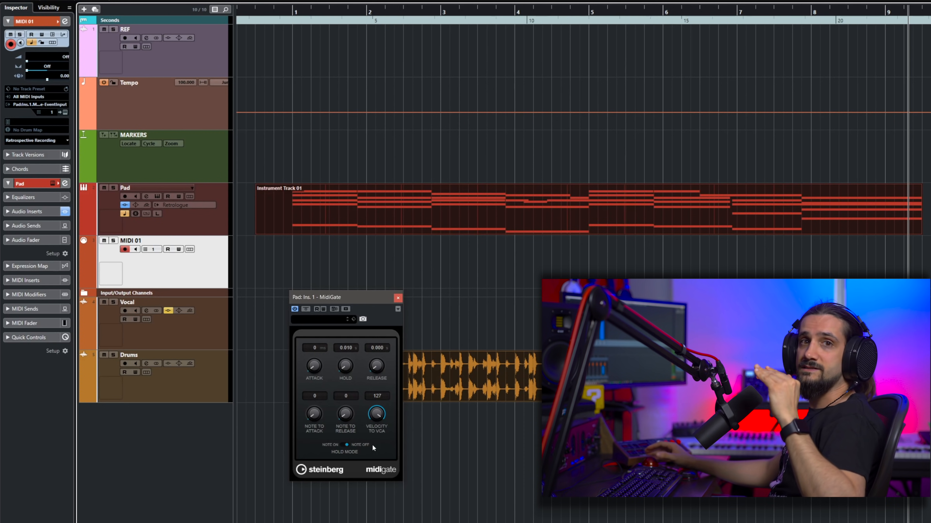
Step: Switch MidiGate's Hold Mode to Note On with Hold at 0.010 s and play the project to audition it
{"action": "left_click", "coordinate": [343, 445]}
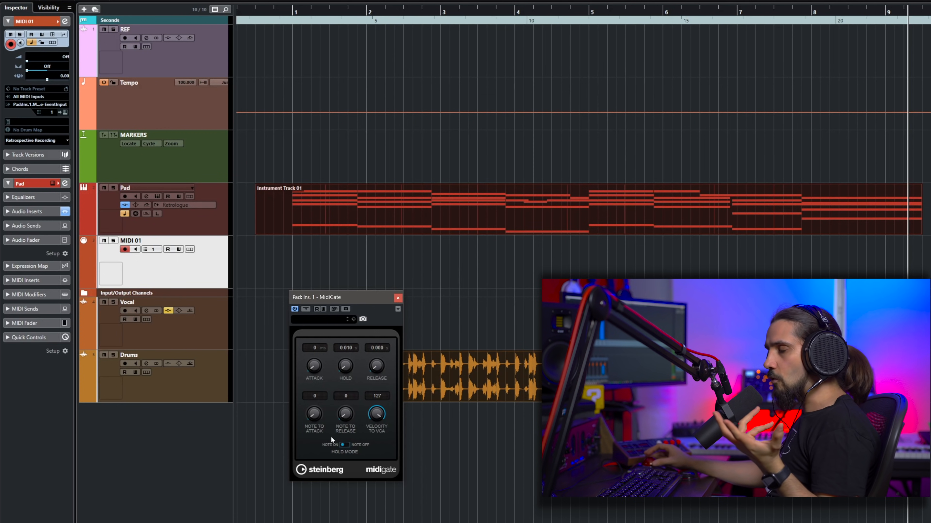
{"action": "left_click_drag", "start_coordinate": [345, 366], "coordinate": [352, 342]}
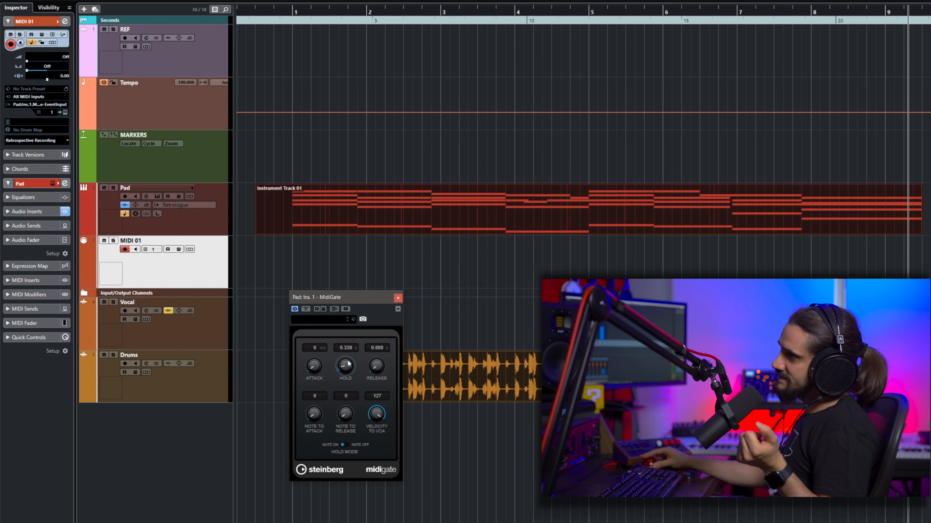
{"action": "left_click_drag", "start_coordinate": [341, 345], "coordinate": [348, 367]}
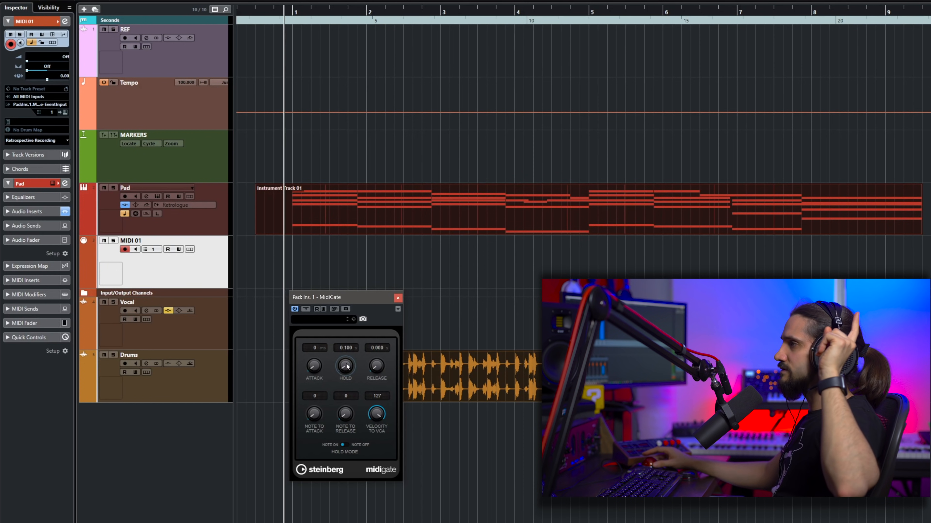
{"action": "left_click_drag", "start_coordinate": [348, 366], "coordinate": [356, 402]}
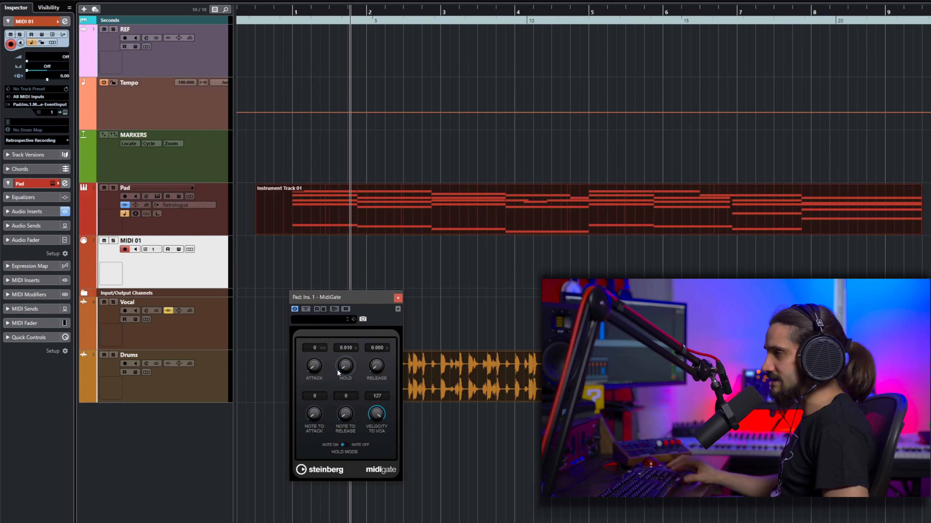
{"action": "key", "text": "space"}
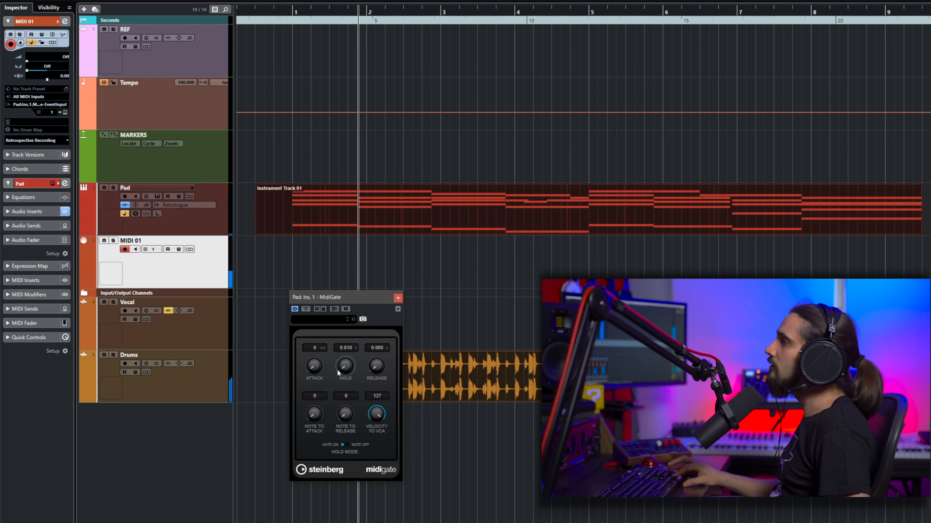
{"action": "key", "text": "space"}
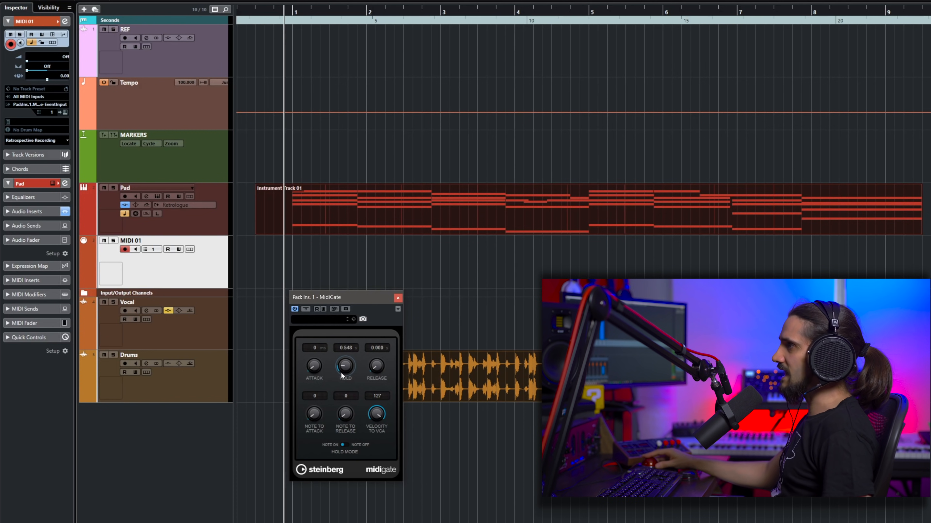
Step: Play the project and set the Pad MidiGate's Attack to 290 ms and Hold to about 0.503 s to audition the result
{"action": "key", "text": "space"}
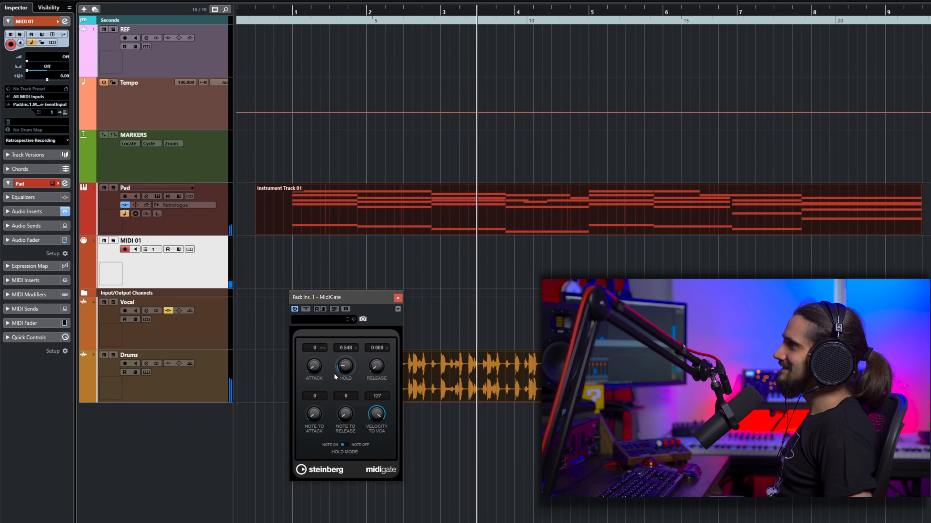
{"action": "left_click_drag", "start_coordinate": [344, 374], "coordinate": [317, 323]}
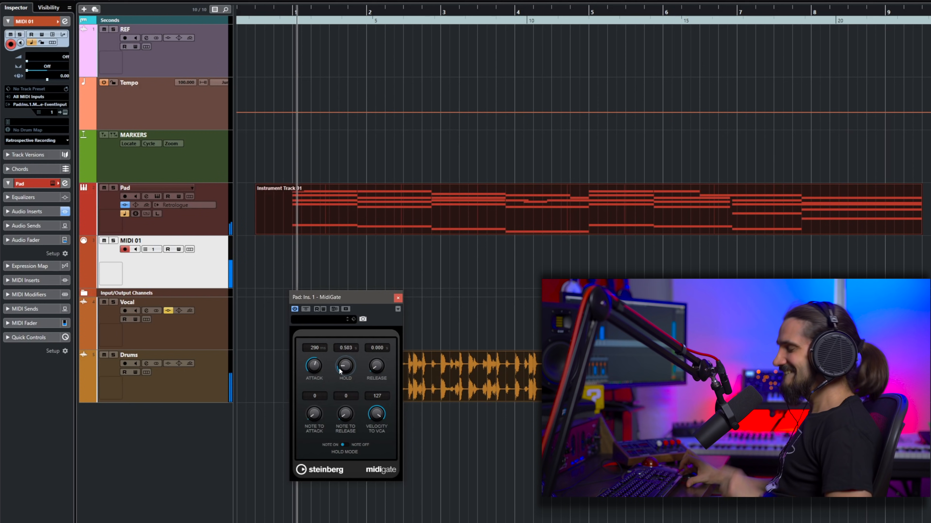
{"action": "left_click_drag", "start_coordinate": [344, 364], "coordinate": [340, 372]}
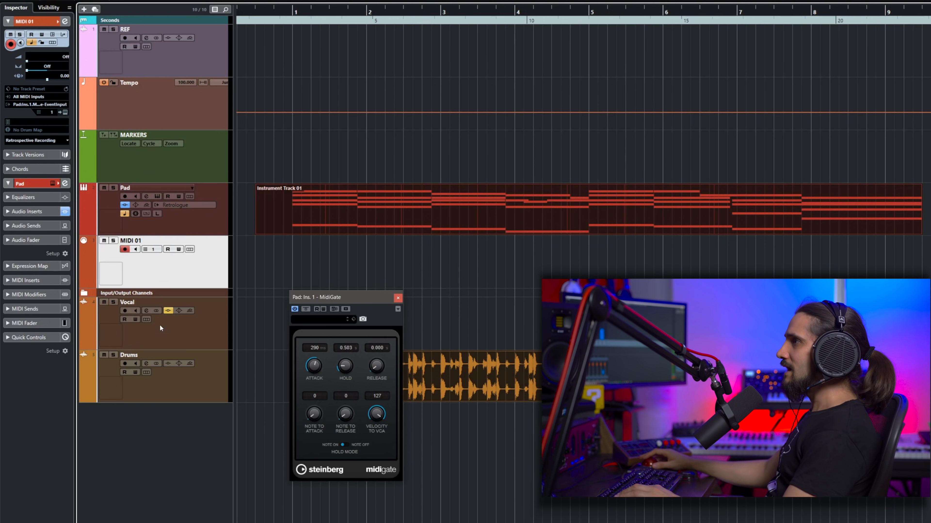
Step: Route the MIDI 01 track to the Vocal track's MidiGate event input and show the Vocal's MidiGate in place of the Pad's
{"action": "left_click", "coordinate": [161, 328]}
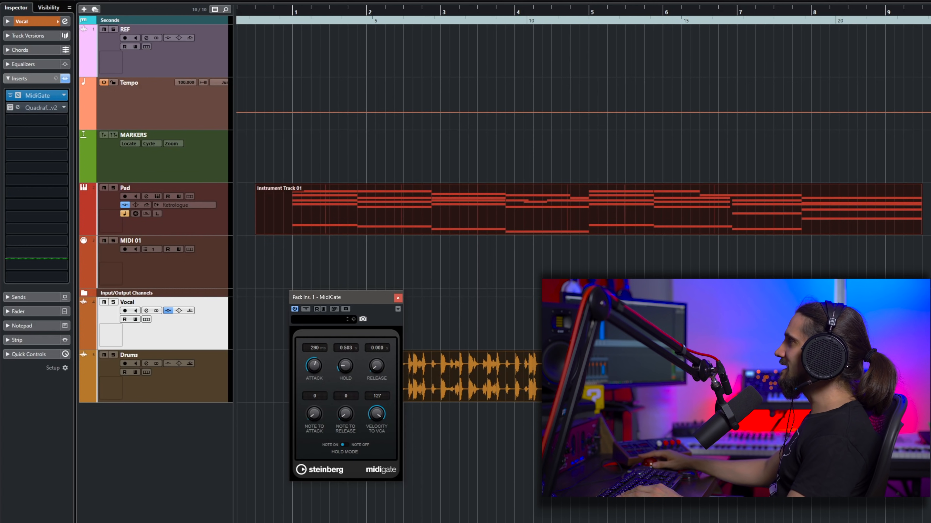
{"action": "left_click", "coordinate": [171, 275]}
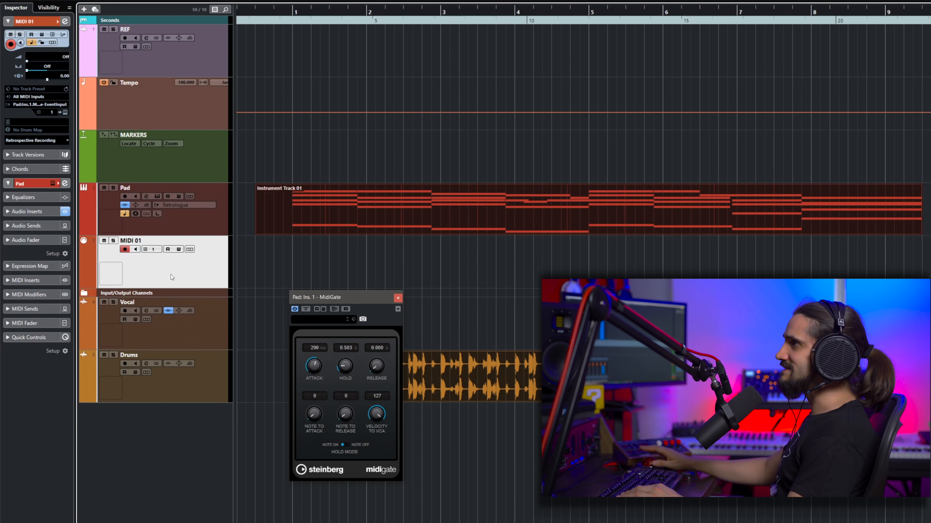
{"action": "left_click", "coordinate": [42, 105]}
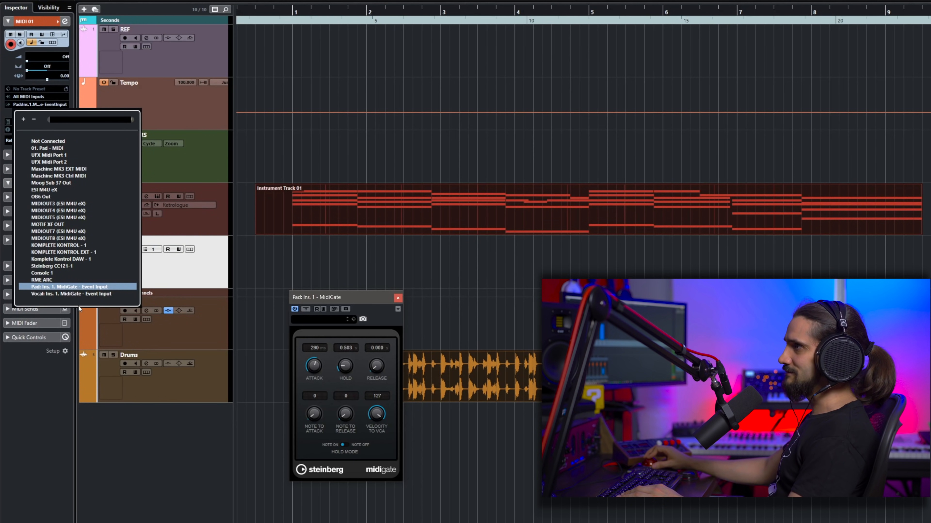
{"action": "left_click", "coordinate": [71, 294]}
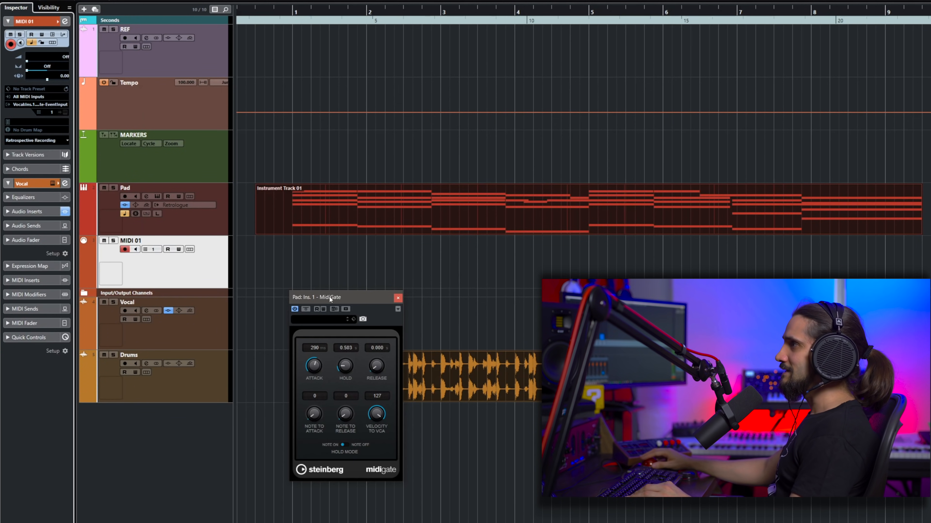
{"action": "left_click_drag", "start_coordinate": [342, 294], "coordinate": [531, 270]}
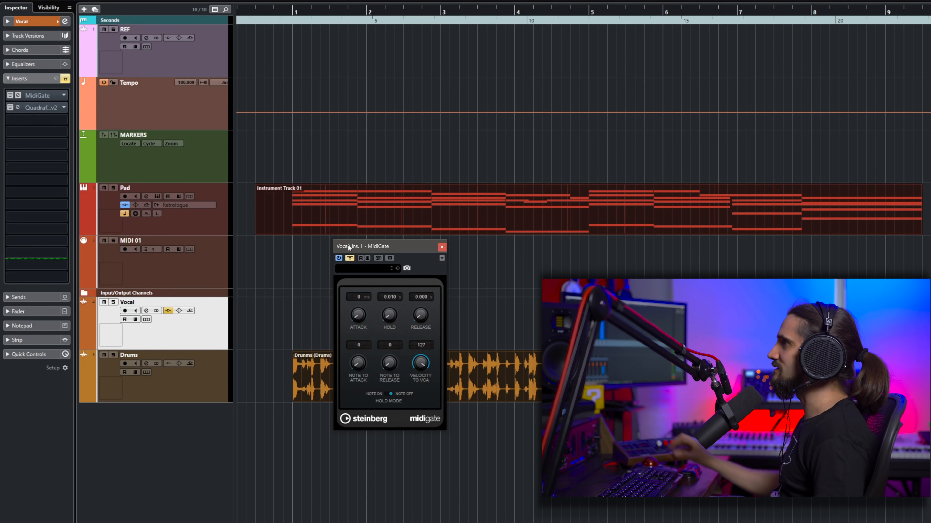
{"action": "left_click", "coordinate": [183, 279]}
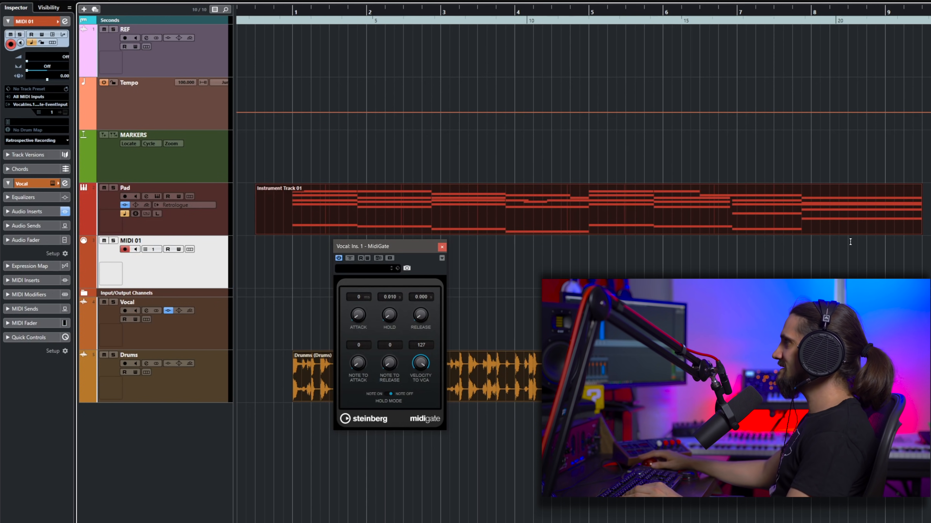
Step: Create an empty MIDI part on MIDI 01 above the Vocal clip at bar 10 and open it for note editing
{"action": "key", "text": "ctrl+a"}
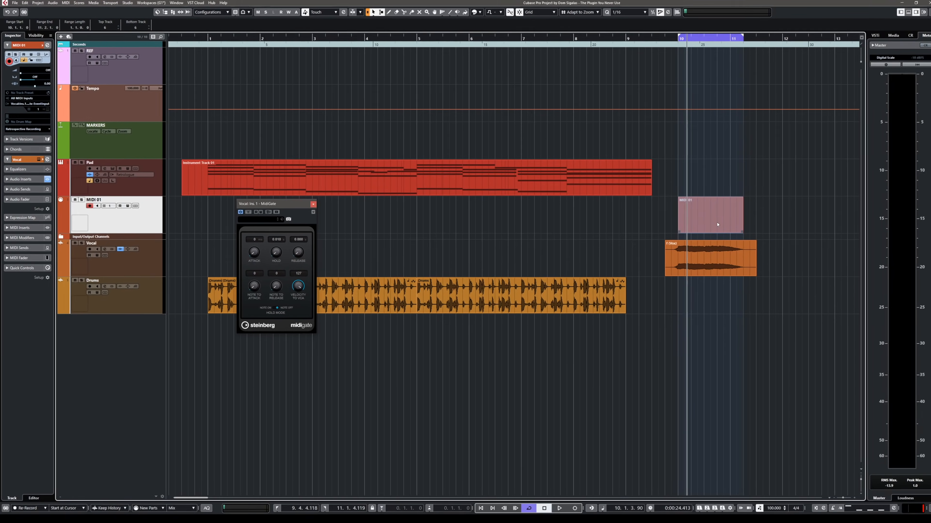
{"action": "double_click", "coordinate": [786, 236]}
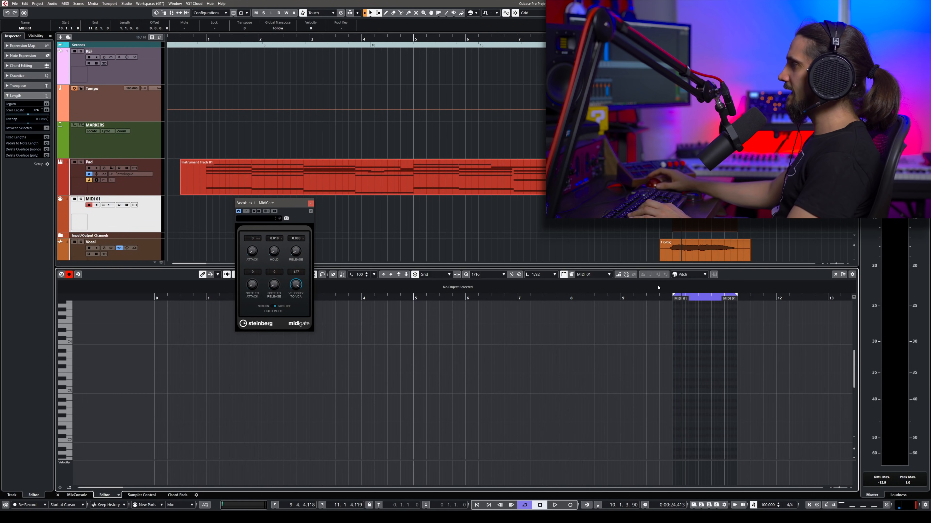
{"action": "key", "text": "h"}
{"action": "key", "text": "h"}
{"action": "key", "text": "h"}
{"action": "key", "text": "h"}
{"action": "key", "text": "h"}
{"action": "key", "text": "h"}
{"action": "key", "text": "h"}
{"action": "key", "text": "h"}
{"action": "key", "text": "h"}
{"action": "key", "text": "h"}
{"action": "key", "text": "g"}
{"action": "key", "text": "g"}
{"action": "key", "text": "g"}
{"action": "key", "text": "g"}
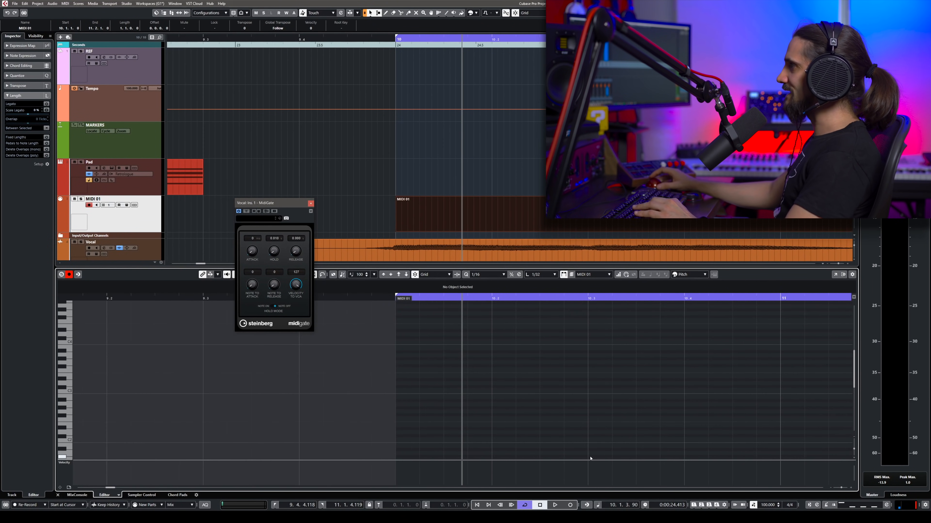
{"action": "key", "text": "h"}
{"action": "key", "text": "h"}
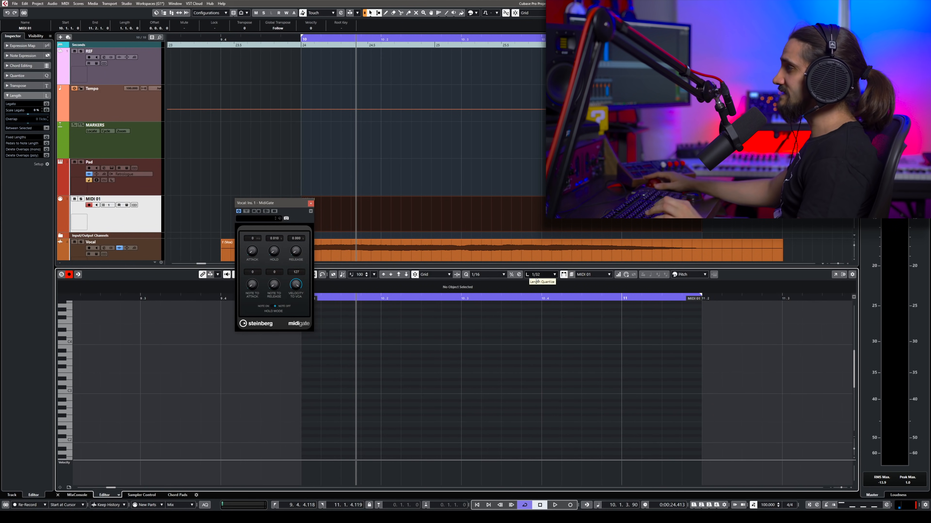
{"action": "left_click_drag", "start_coordinate": [308, 220], "coordinate": [241, 146]}
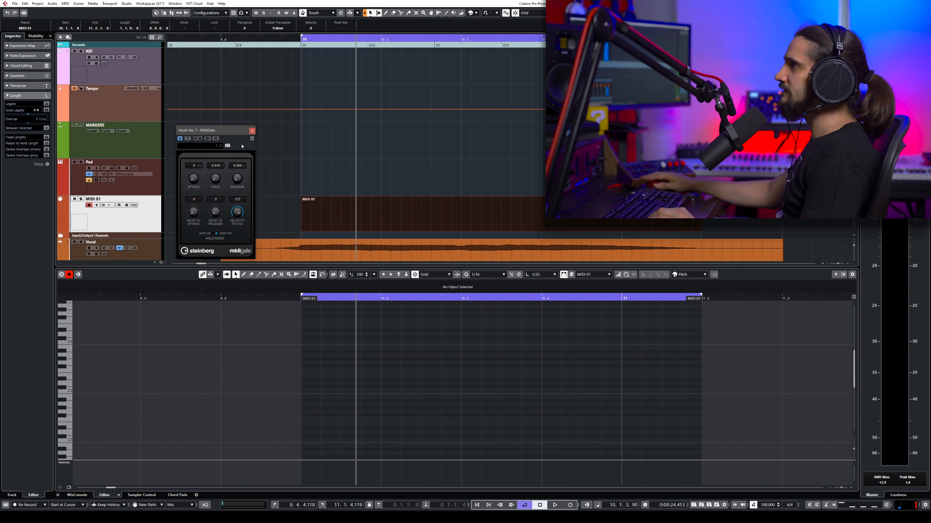
Step: Draw a single-pitch row of 1/32-long notes at 1/16 intervals across the whole MIDI 01 part
{"action": "left_click", "coordinate": [304, 276]}
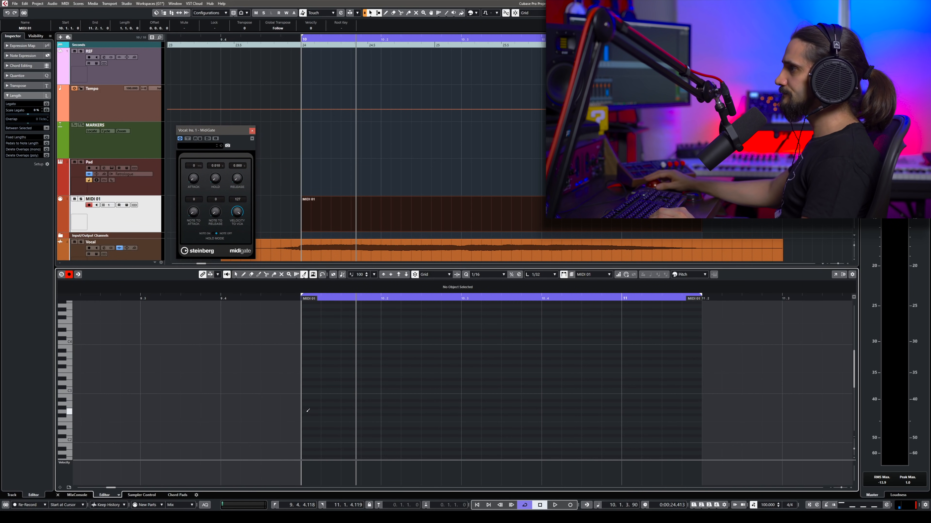
{"action": "left_click_drag", "start_coordinate": [309, 411], "coordinate": [528, 412]}
{"action": "left_click_drag", "start_coordinate": [698, 411], "coordinate": [698, 411]}
Step: Try Attack 38 ms and Release about 0.15 s on the Vocal's MidiGate during playback, and return both to 0
{"action": "key", "text": "space"}
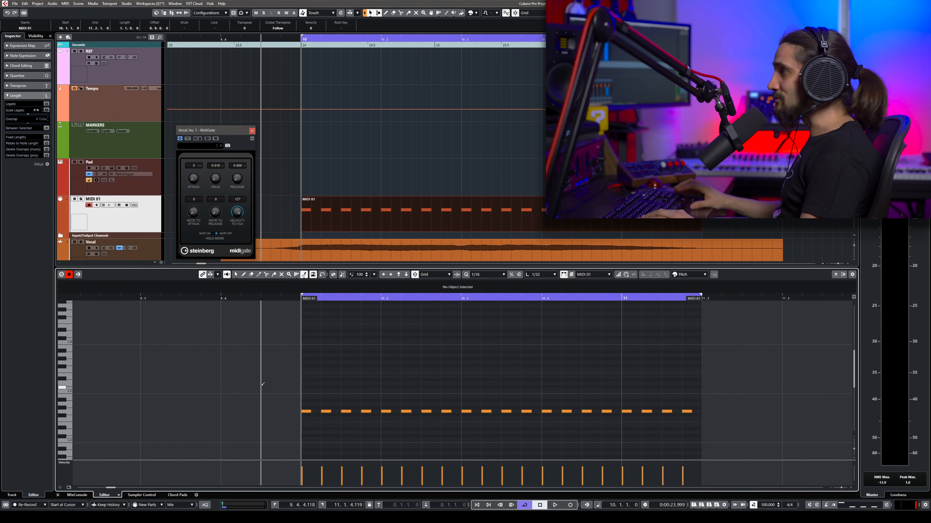
{"action": "key", "text": "space"}
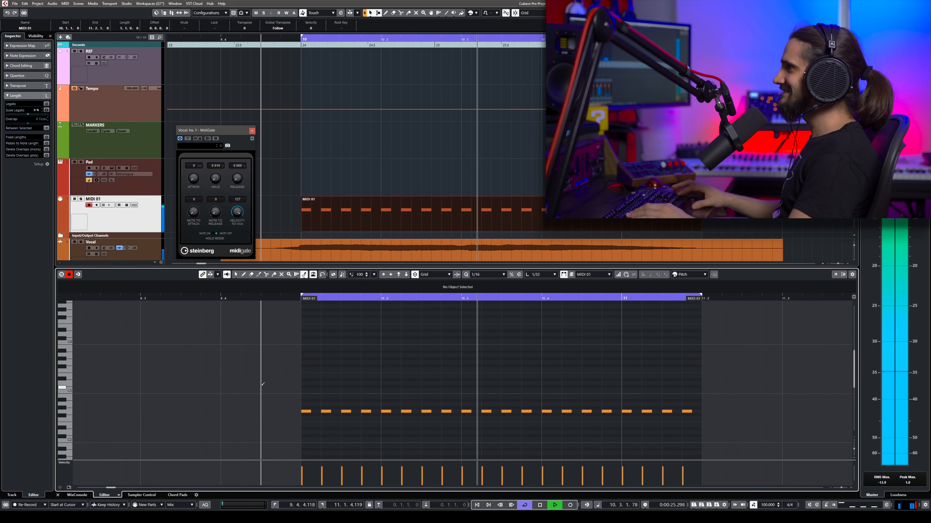
{"action": "left_click_drag", "start_coordinate": [223, 131], "coordinate": [225, 146]}
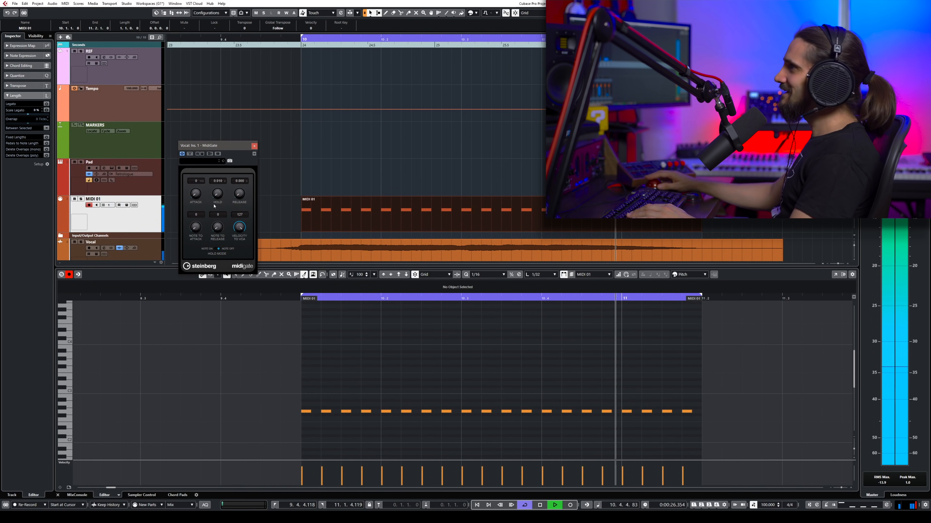
{"action": "left_click_drag", "start_coordinate": [198, 196], "coordinate": [195, 174]}
{"action": "mouse_move", "coordinate": [240, 195]}
{"action": "left_mouse_down"}
{"action": "mouse_move", "coordinate": [195, 200]}
{"action": "mouse_move", "coordinate": [195, 209]}
{"action": "mouse_move", "coordinate": [238, 192]}
{"action": "left_mouse_up"}
{"action": "scroll", "coordinate": [238, 195], "scroll_direction": "down", "scroll_amount": 2}
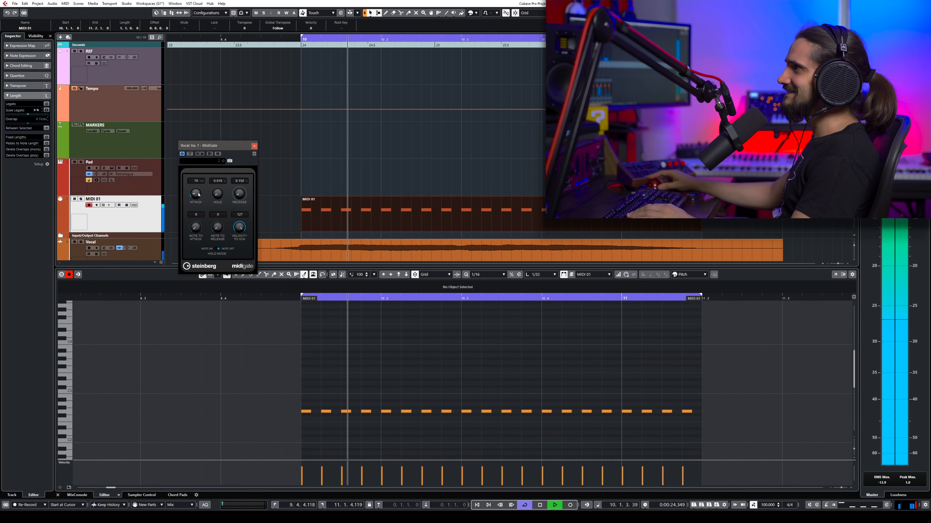
{"action": "scroll", "coordinate": [198, 199], "scroll_direction": "down", "scroll_amount": 5}
{"action": "key", "text": "space"}
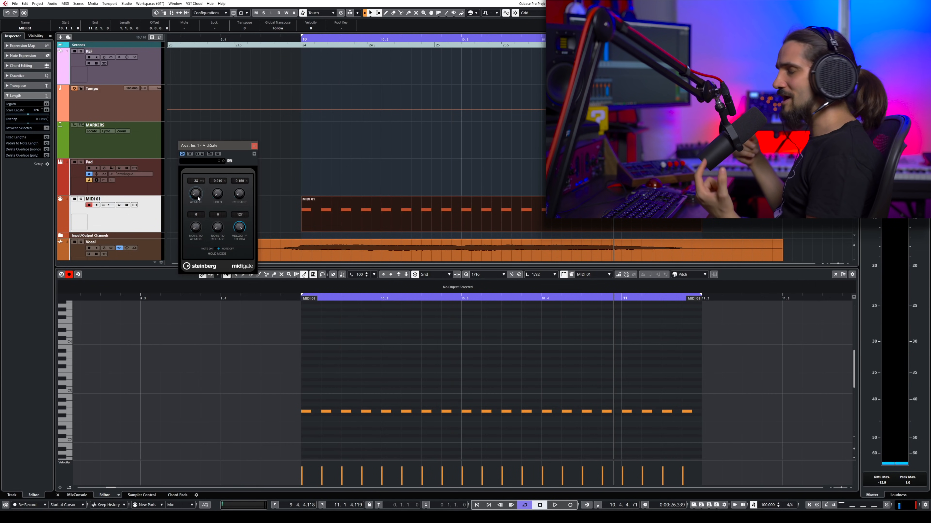
{"action": "key", "text": "space"}
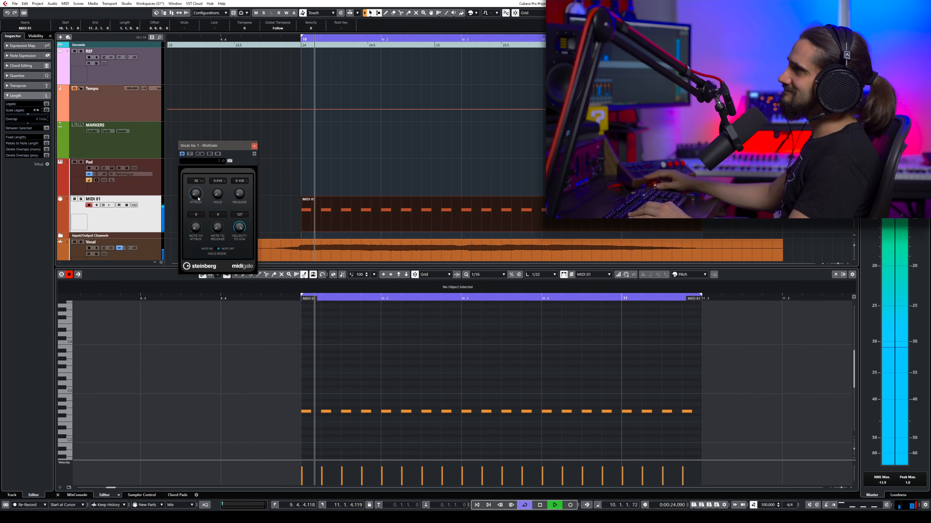
{"action": "left_click_drag", "start_coordinate": [200, 197], "coordinate": [197, 214]}
{"action": "left_click_drag", "start_coordinate": [239, 194], "coordinate": [241, 203]}
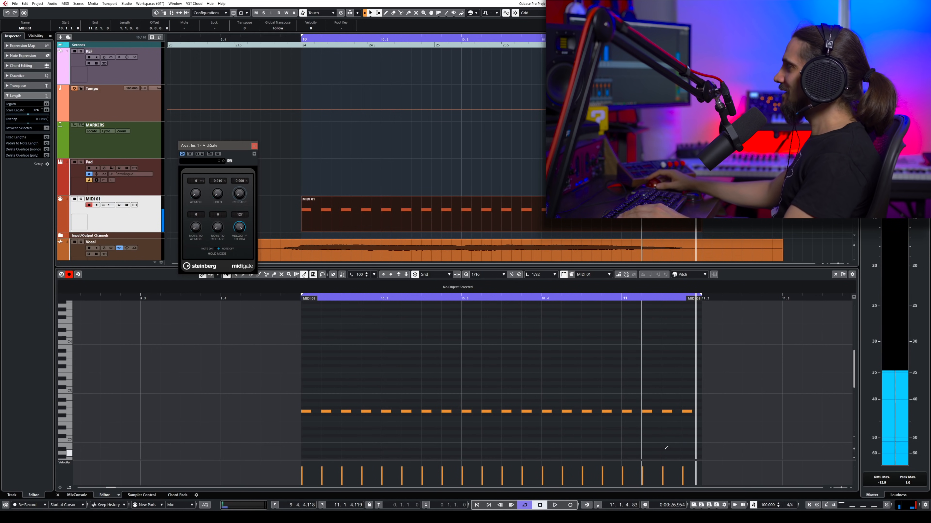
{"action": "key", "text": "space"}
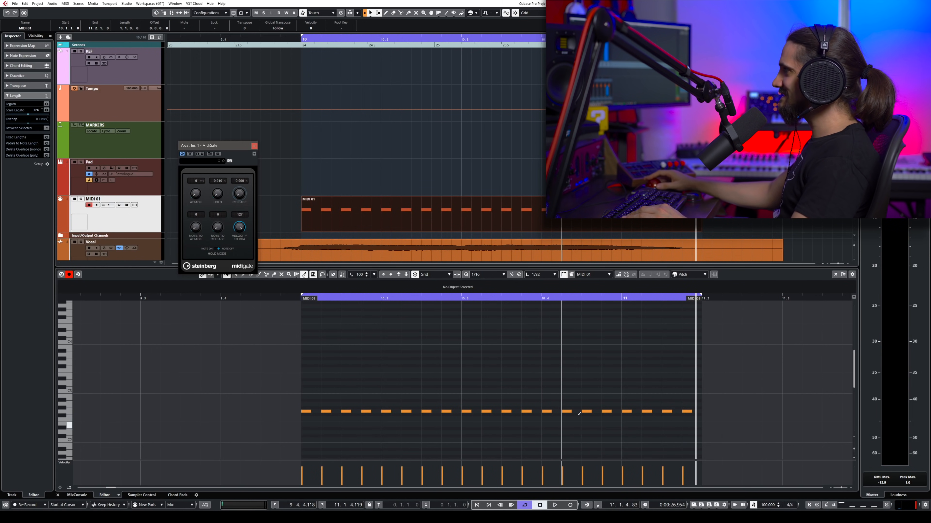
Step: Replace the notes from beat 10.4 to the end of the part with a row of 1/16 triplet notes
{"action": "left_click_drag", "start_coordinate": [696, 396], "coordinate": [544, 425]}
{"action": "key", "text": "Delete"}
{"action": "left_click", "coordinate": [487, 275]}
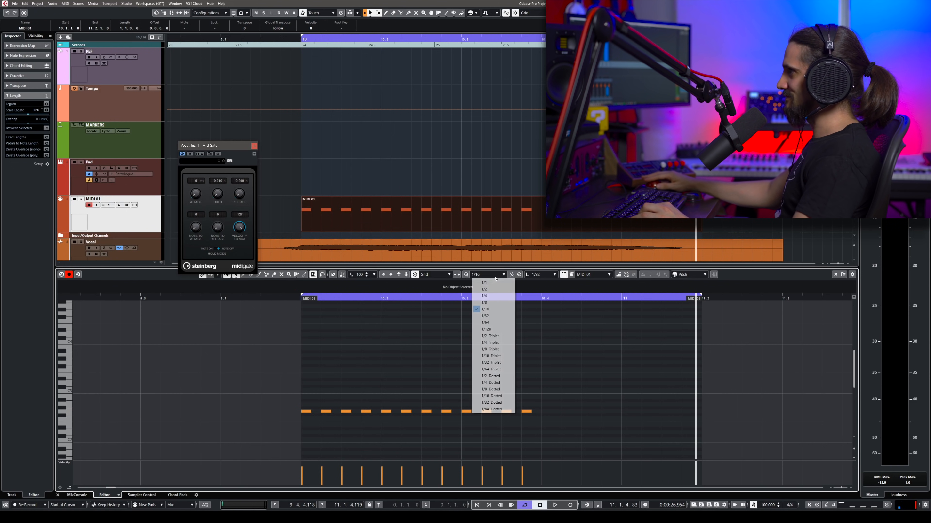
{"action": "left_click", "coordinate": [501, 356]}
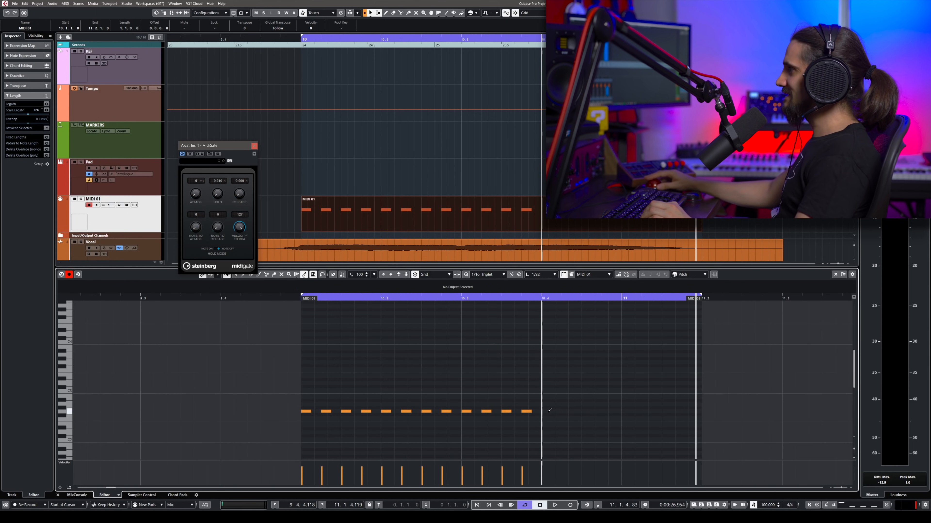
{"action": "left_click_drag", "start_coordinate": [547, 411], "coordinate": [698, 411]}
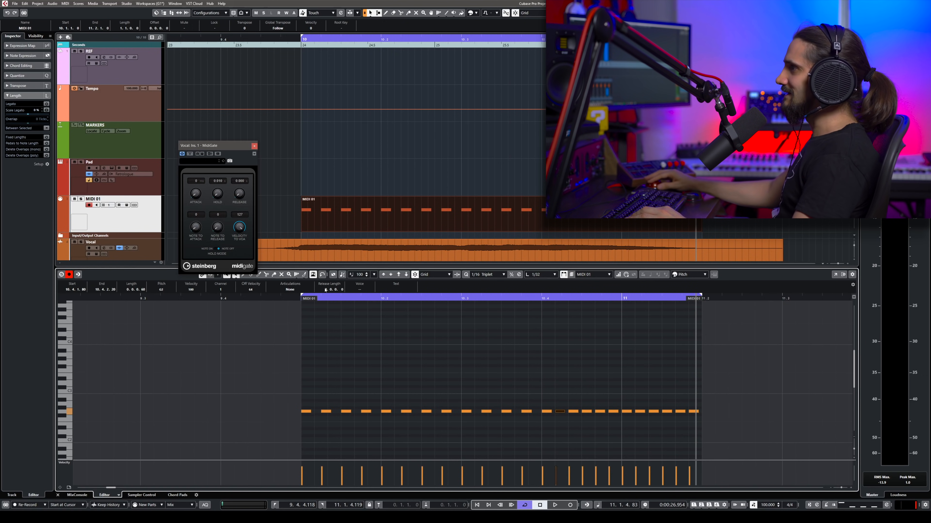
Step: Play the part from its start to audition the gated Vocal with the triplet ending
{"action": "left_click", "coordinate": [294, 299]}
{"action": "key", "text": "space"}
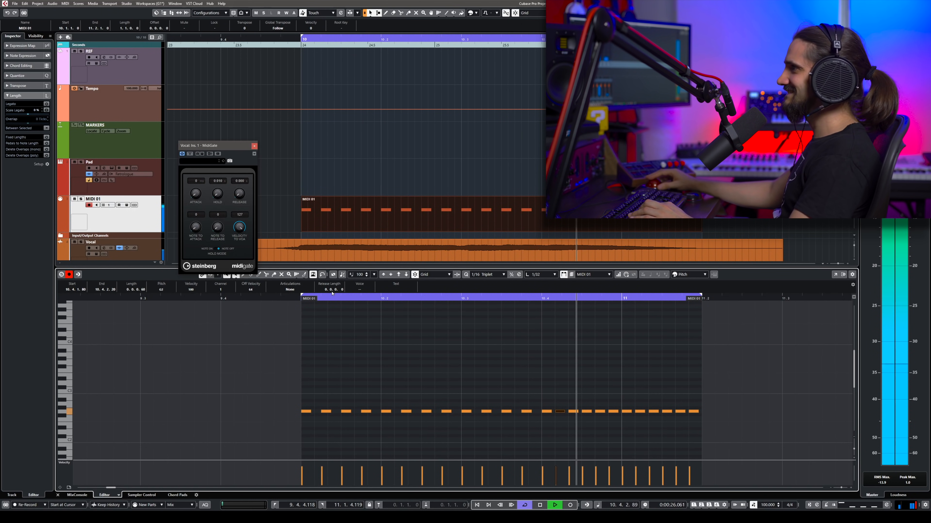
{"action": "key", "text": "space"}
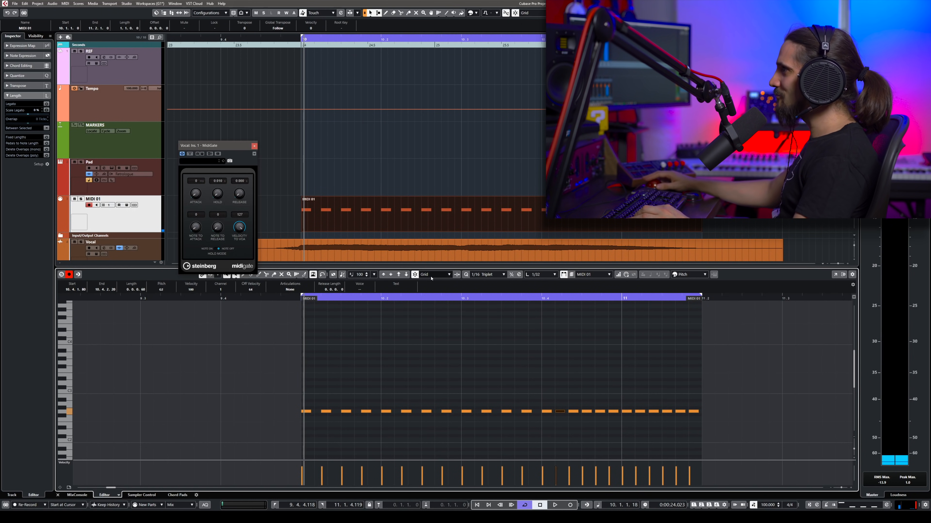
Step: Set the quantize value to 1/32 and fill beat 10.3 with short, separated notes at 1/32 intervals
{"action": "left_click", "coordinate": [499, 274]}
{"action": "left_click", "coordinate": [490, 315]}
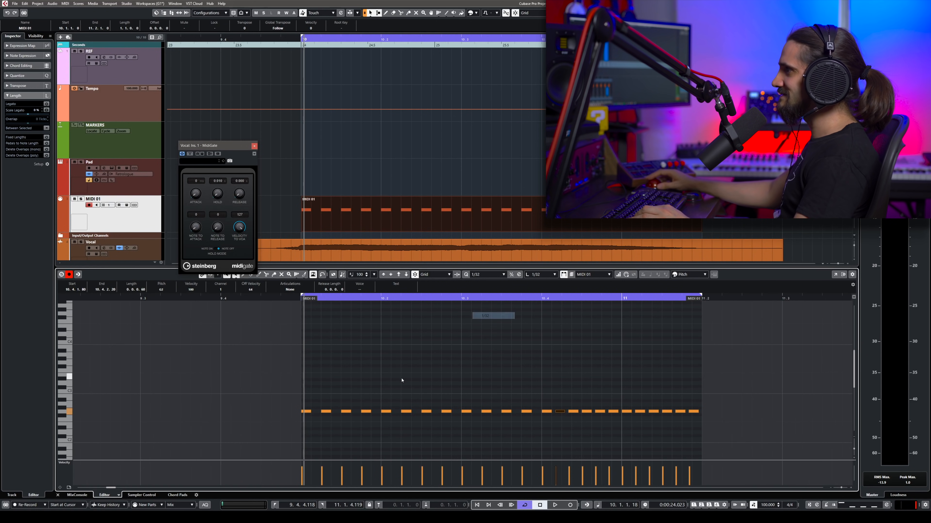
{"action": "left_click", "coordinate": [479, 416]}
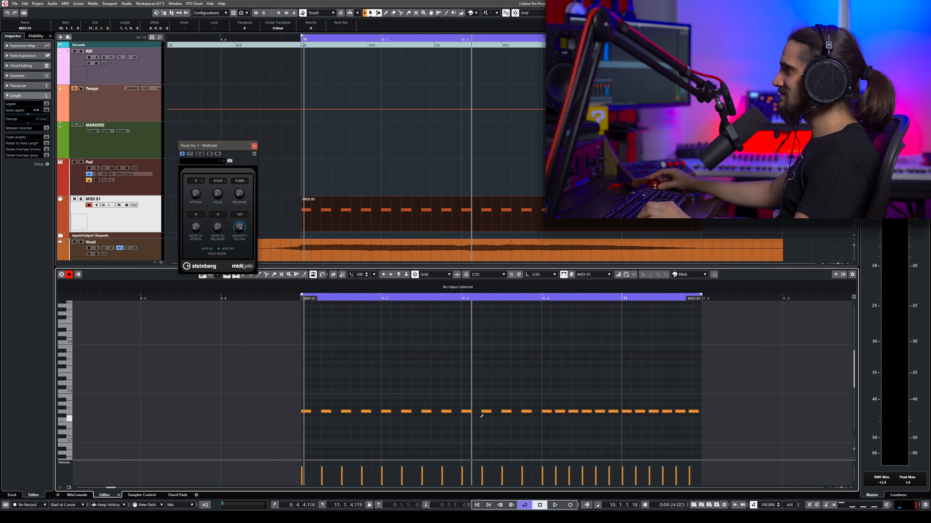
{"action": "left_click", "coordinate": [480, 411]}
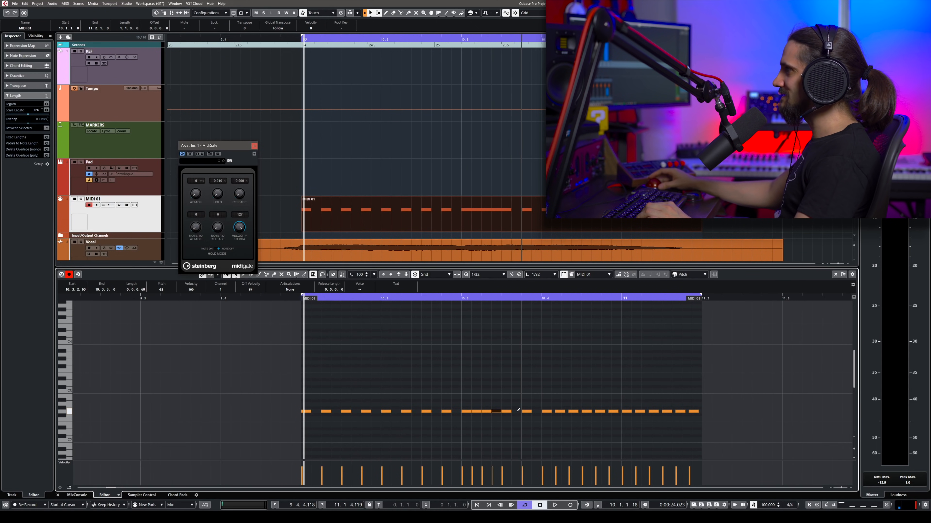
{"action": "left_click_drag", "start_coordinate": [527, 402], "coordinate": [527, 416]}
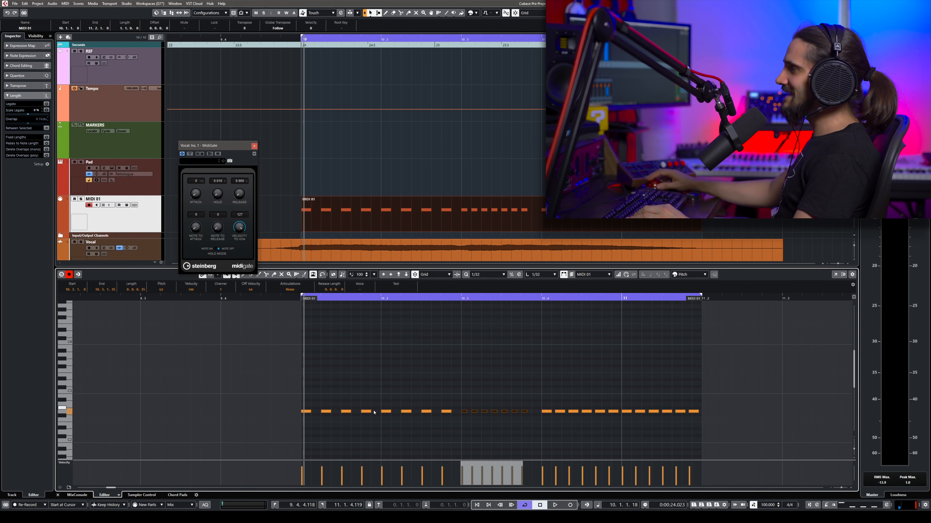
Step: Lengthen the fourth note of beat 10.1 and the third of beat 10.2, and delete the second and fourth 1/32 notes of beat 10.3
{"action": "left_click_drag", "start_coordinate": [368, 412], "coordinate": [376, 411]}
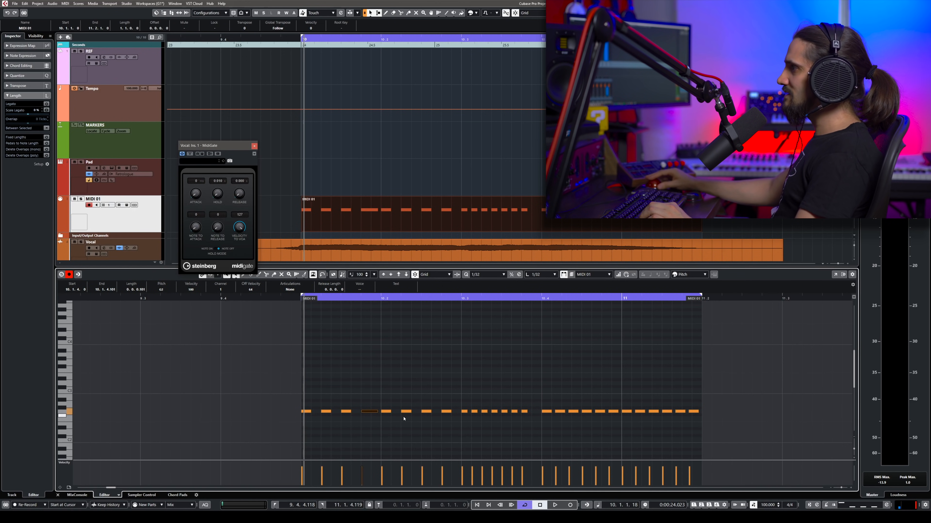
{"action": "left_click_drag", "start_coordinate": [429, 412], "coordinate": [439, 413]}
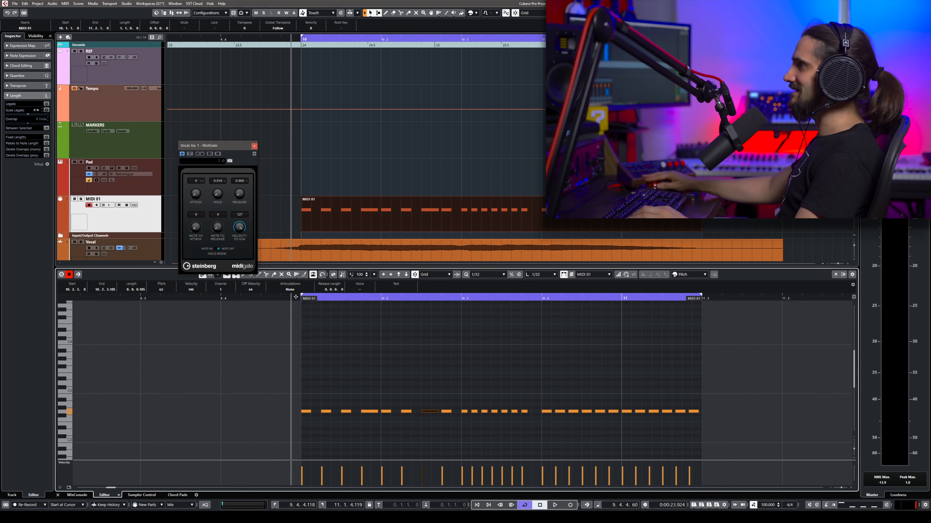
{"action": "left_click", "coordinate": [473, 411]}
{"action": "left_click_drag", "start_coordinate": [494, 412], "coordinate": [504, 412]}
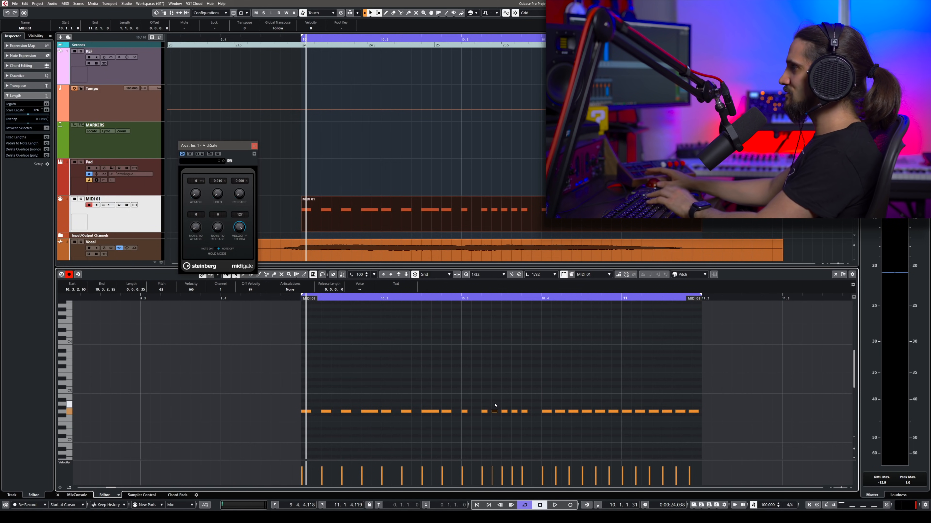
Step: Play the varied rhythm, set the Vocal MidiGate's Release to about 0.030 s, try Attack at 100 ms and return it to 0, and stop playback
{"action": "key", "text": "space"}
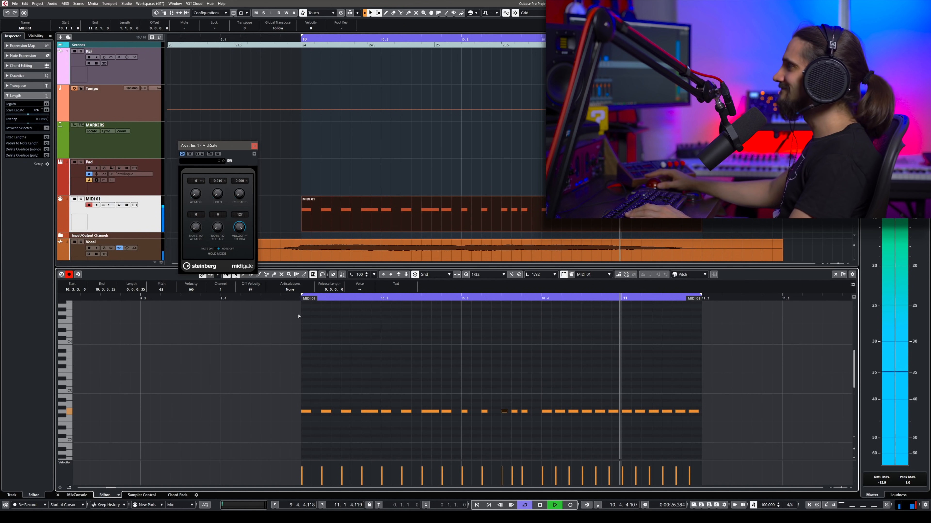
{"action": "left_click_drag", "start_coordinate": [237, 194], "coordinate": [236, 191]}
{"action": "scroll", "coordinate": [236, 191], "scroll_direction": "up", "scroll_amount": 3}
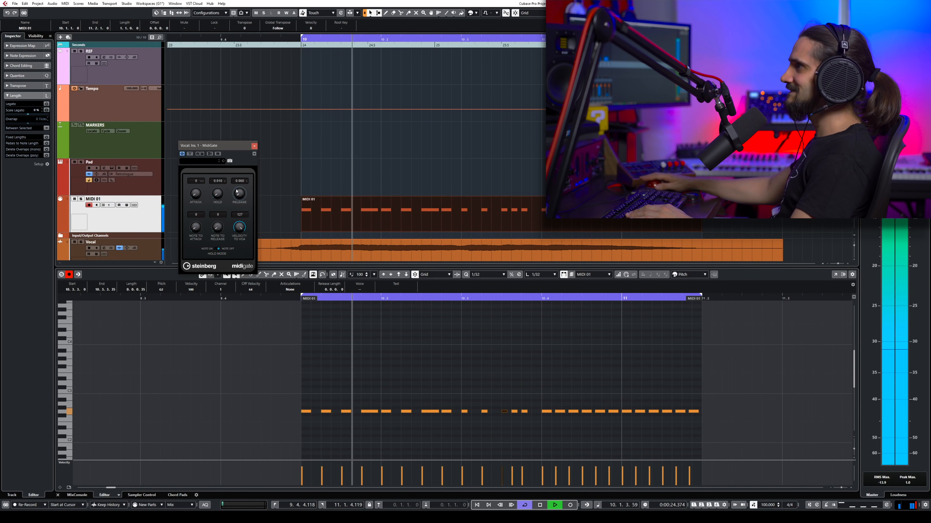
{"action": "left_click_drag", "start_coordinate": [236, 191], "coordinate": [238, 205]}
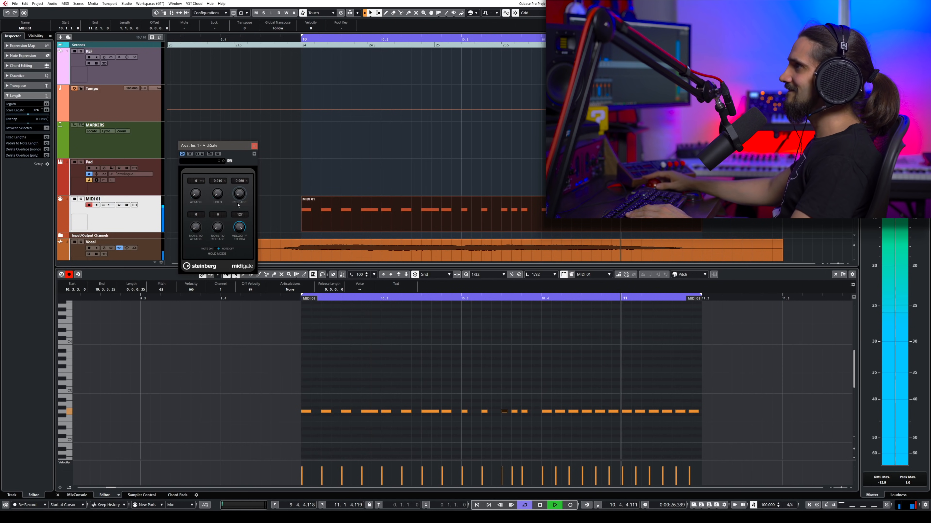
{"action": "scroll", "coordinate": [239, 198], "scroll_direction": "down", "scroll_amount": 3}
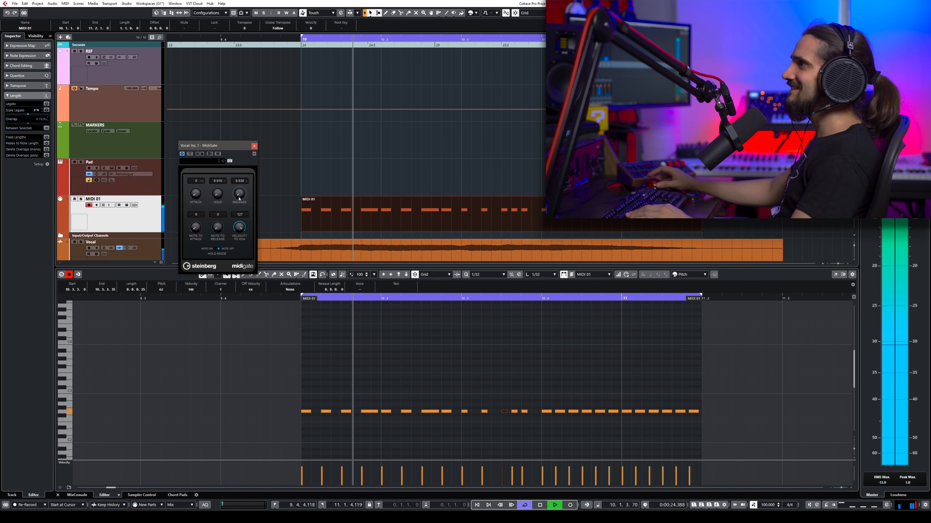
{"action": "scroll", "coordinate": [198, 195], "scroll_direction": "up", "scroll_amount": 2}
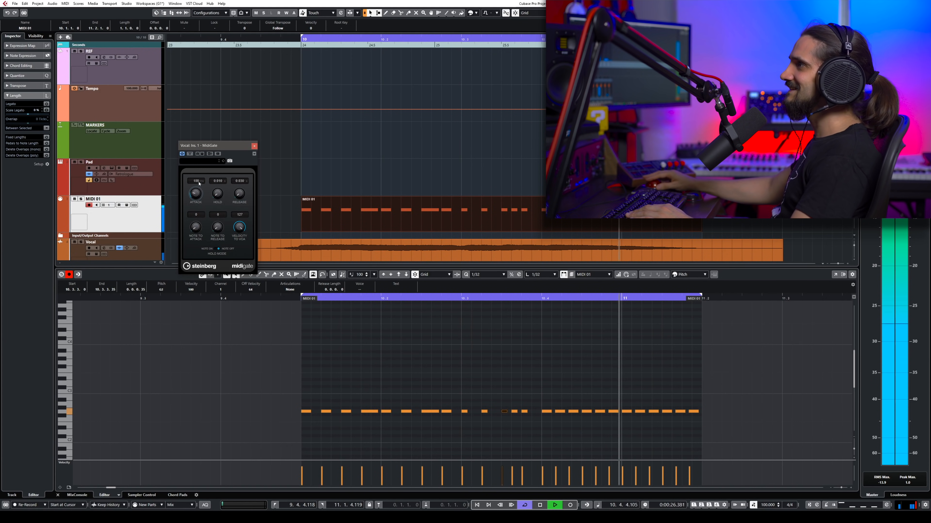
{"action": "key", "text": "space"}
Step: Select the Vocal track and add Quadrafuzz v2 and RoomWorks as inserts after MidiGate
{"action": "left_click", "coordinate": [145, 248]}
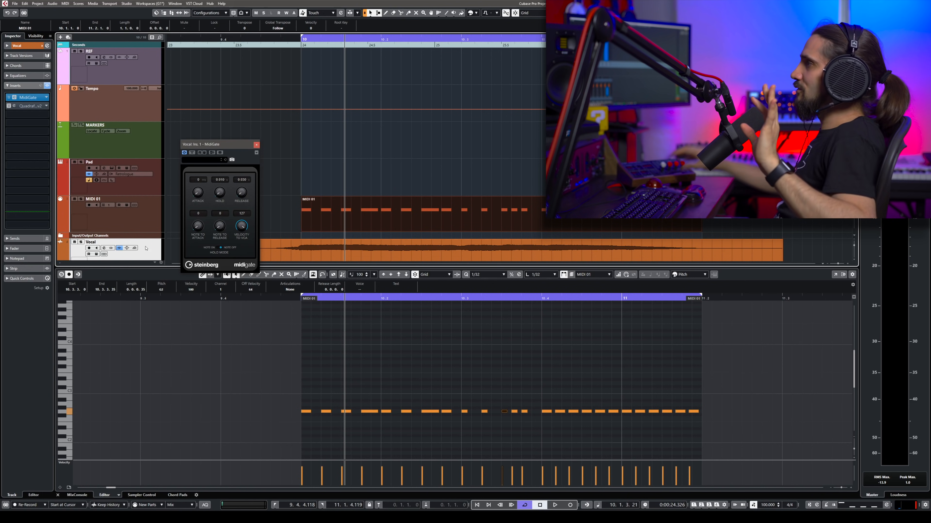
{"action": "scroll", "coordinate": [502, 177], "scroll_direction": "down", "scroll_amount": 3}
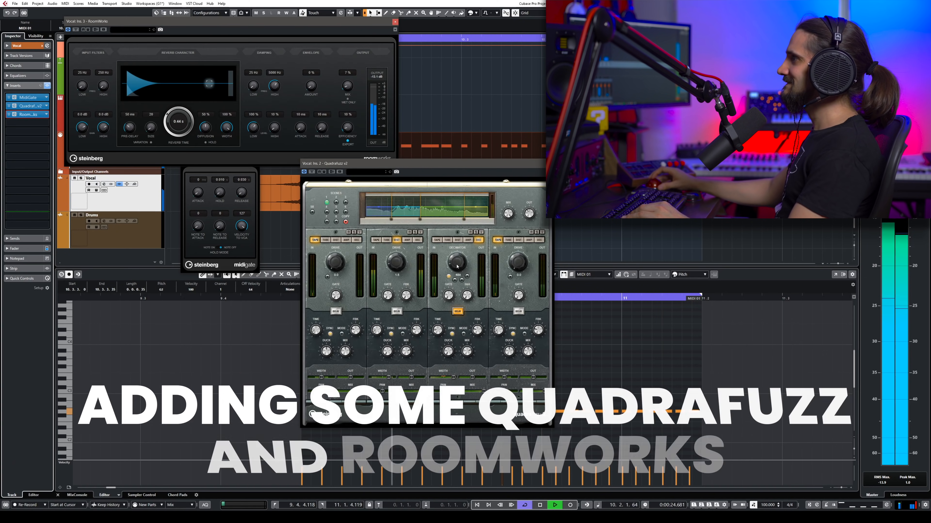
Step: Adjust the Decimator in Quadrafuzz v2's third band, and raise the crossover between its first and second bands during playback
{"action": "left_click_drag", "start_coordinate": [457, 266], "coordinate": [444, 252]}
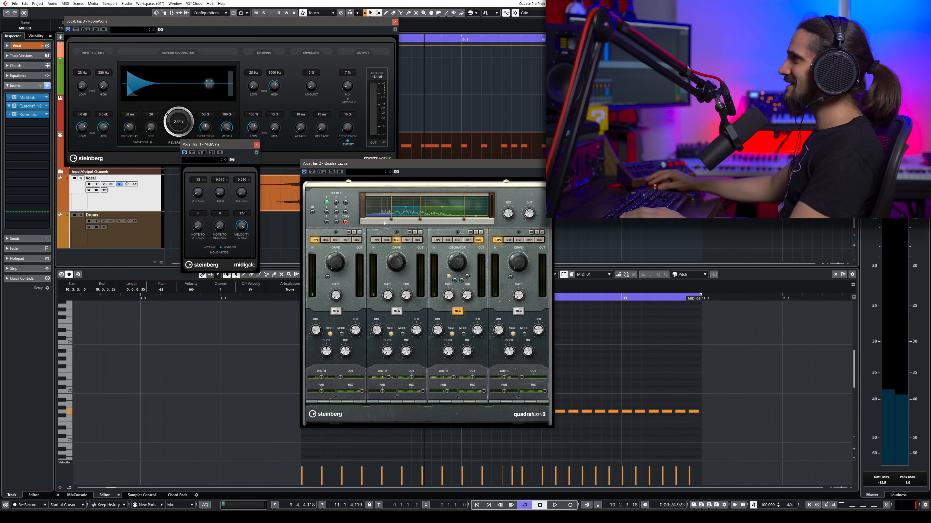
{"action": "key", "text": "space"}
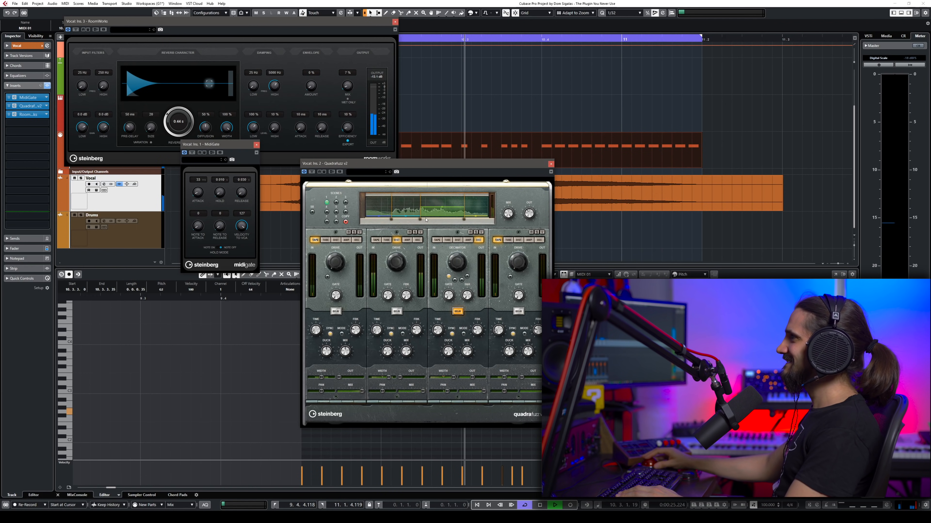
{"action": "left_click_drag", "start_coordinate": [393, 207], "coordinate": [399, 211]}
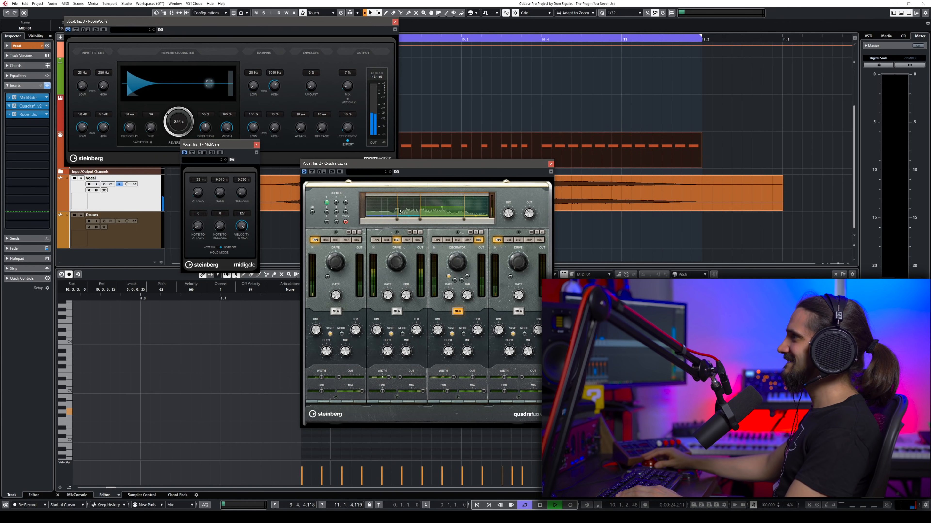